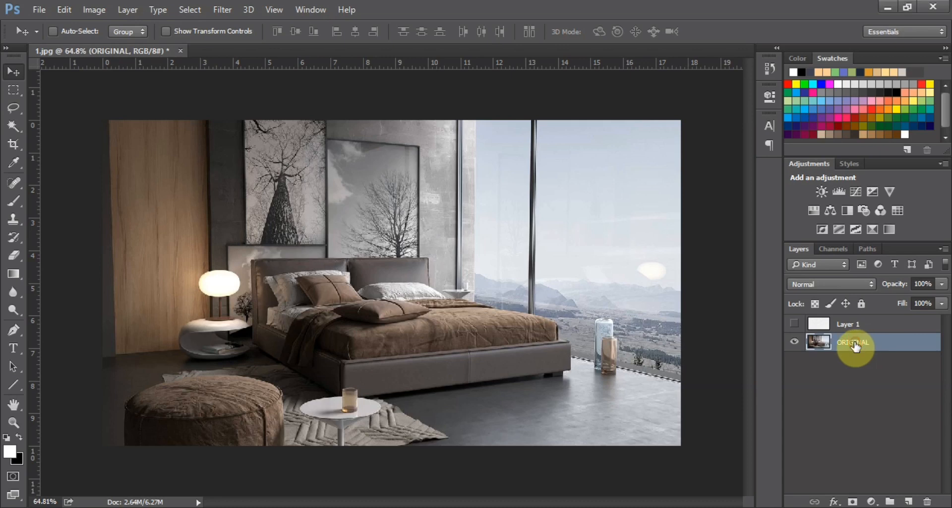
- Duplicate the ORIGINAL layer and rename the copy WATER COLOR
{"action": "key", "text": "ctrl+j"}
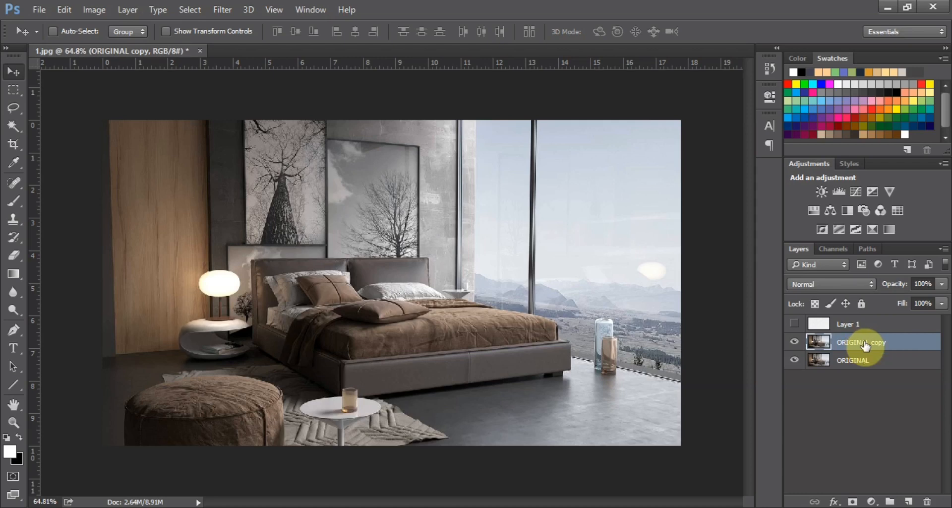
{"action": "double_click", "coordinate": [866, 343]}
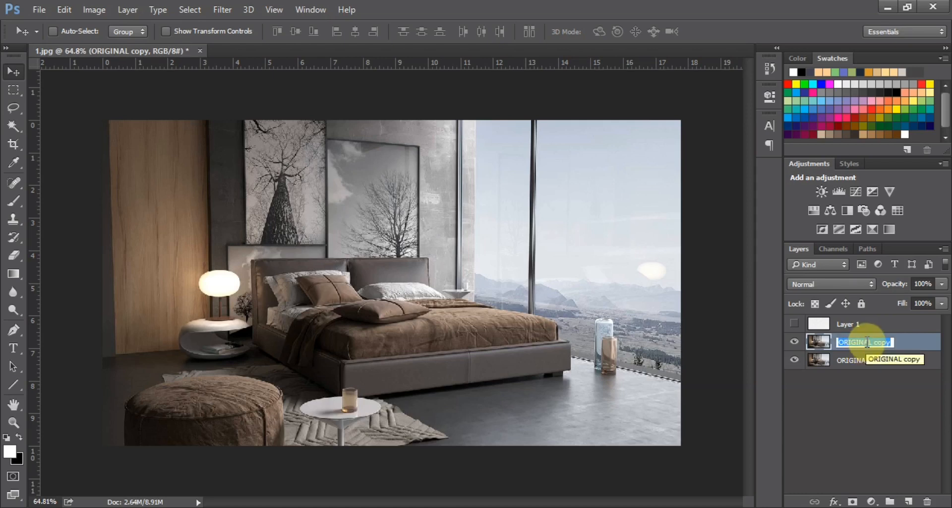
{"action": "type", "text": "WATER COLOR"}
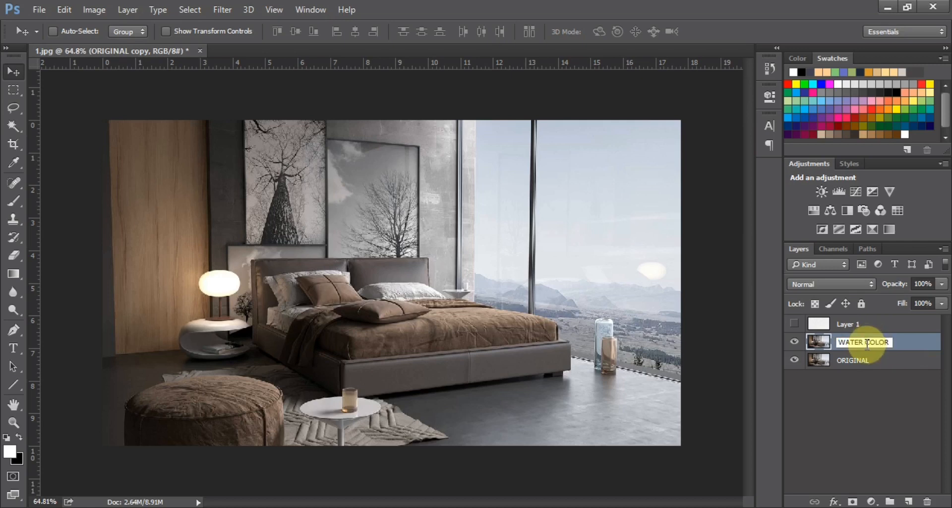
{"action": "left_click", "coordinate": [865, 388]}
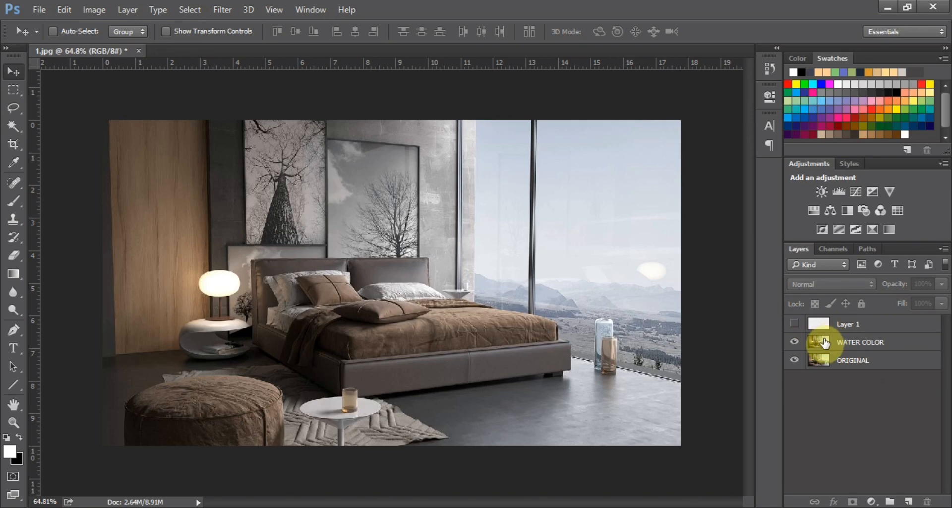
- Convert the WATER COLOR layer to a Smart Object
{"action": "left_click", "coordinate": [823, 342]}
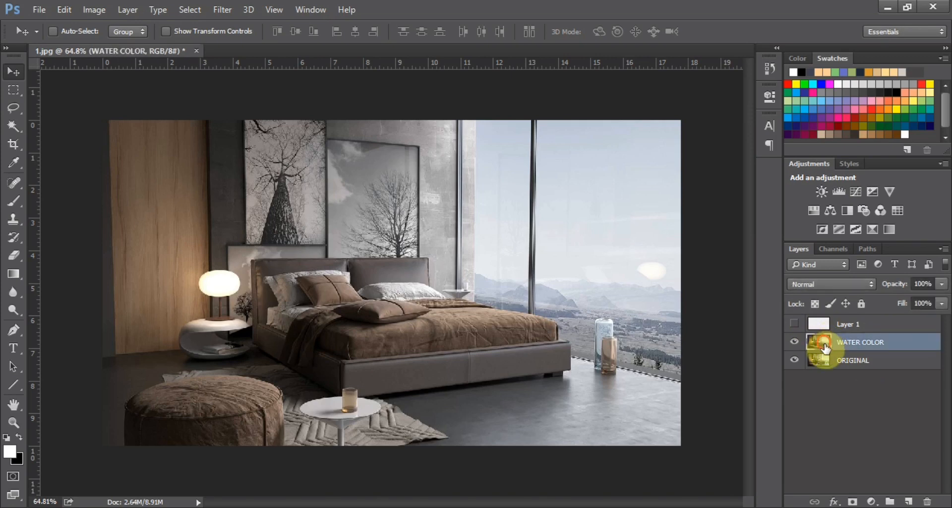
{"action": "right_click", "coordinate": [859, 345]}
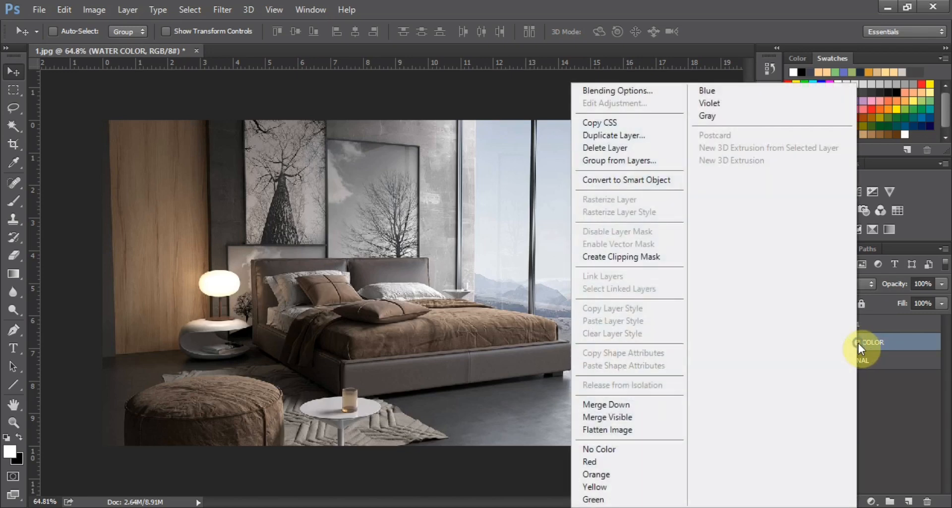
{"action": "left_click", "coordinate": [648, 182]}
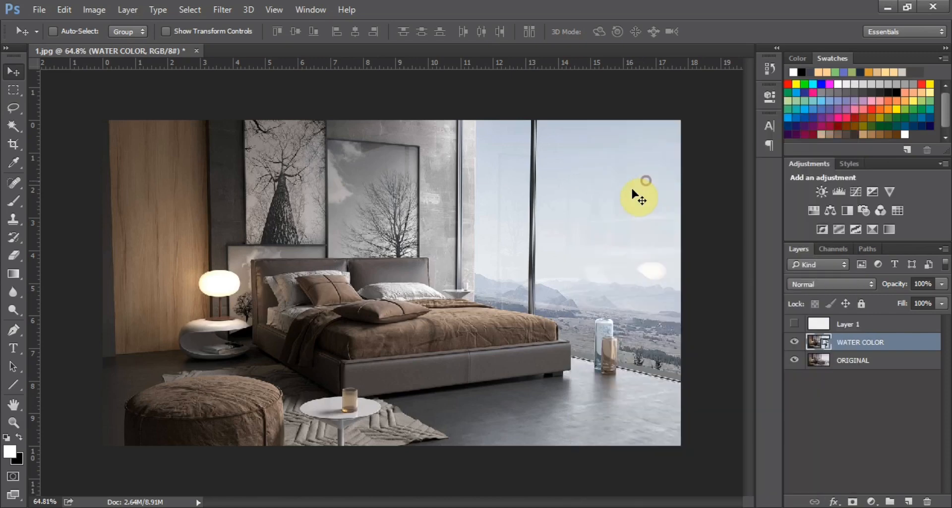
- Apply the Filter Gallery's Dry Brush effect to the WATER COLOR layer with brush size 3, brush detail 10 and texture 1
{"action": "left_click", "coordinate": [226, 11]}
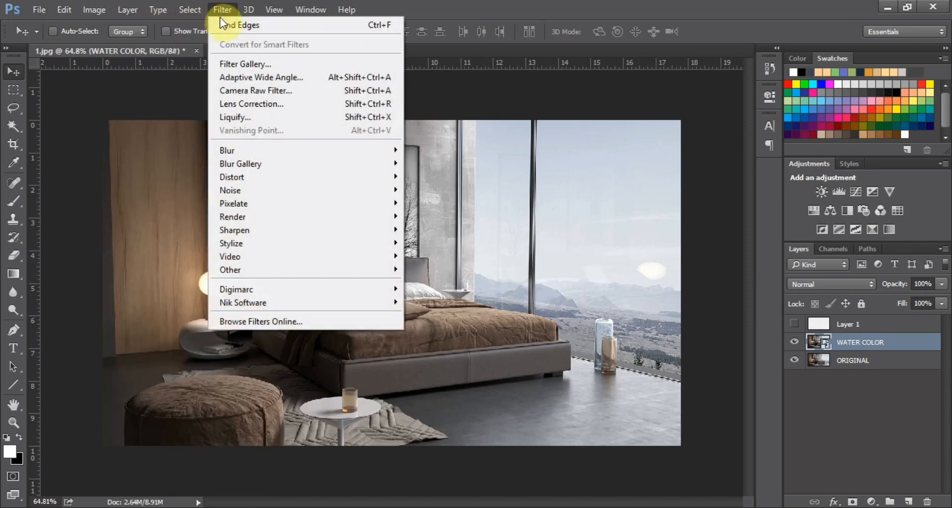
{"action": "left_click", "coordinate": [242, 65]}
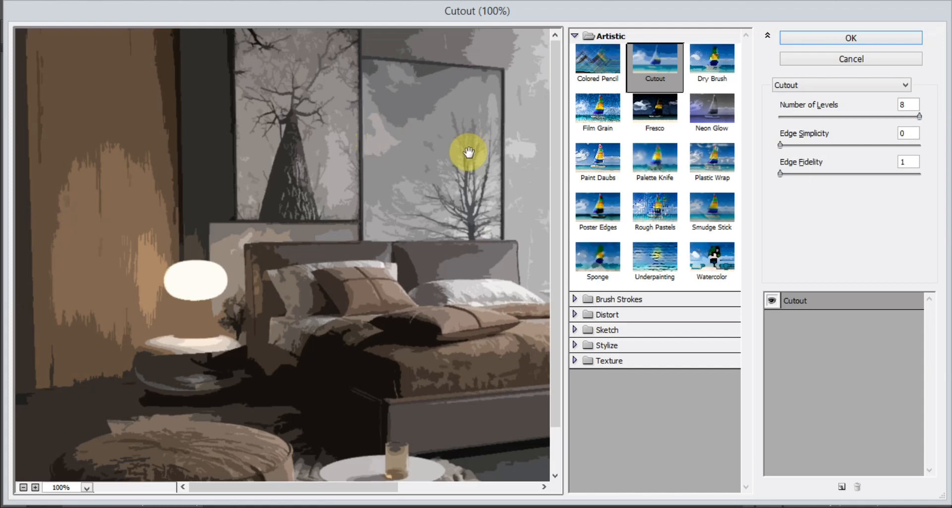
{"action": "left_click_drag", "start_coordinate": [468, 152], "coordinate": [394, 155]}
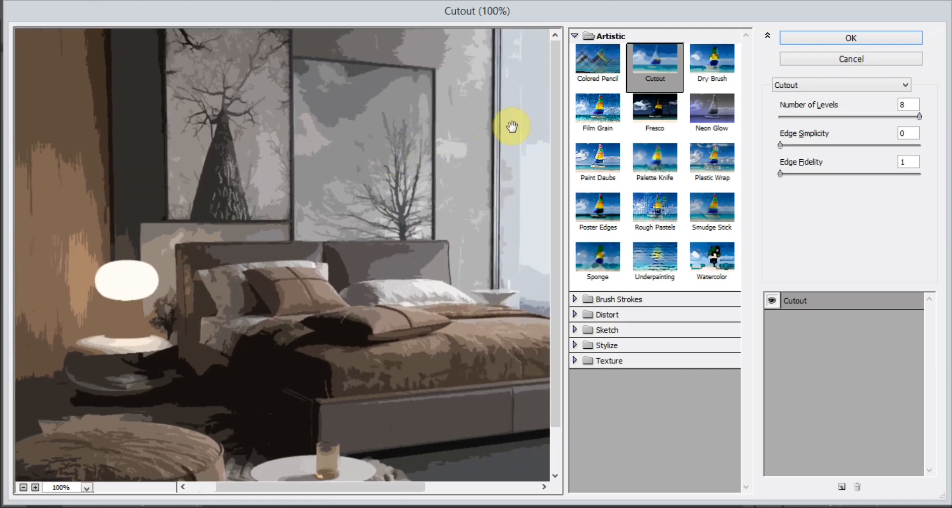
{"action": "left_click", "coordinate": [710, 69]}
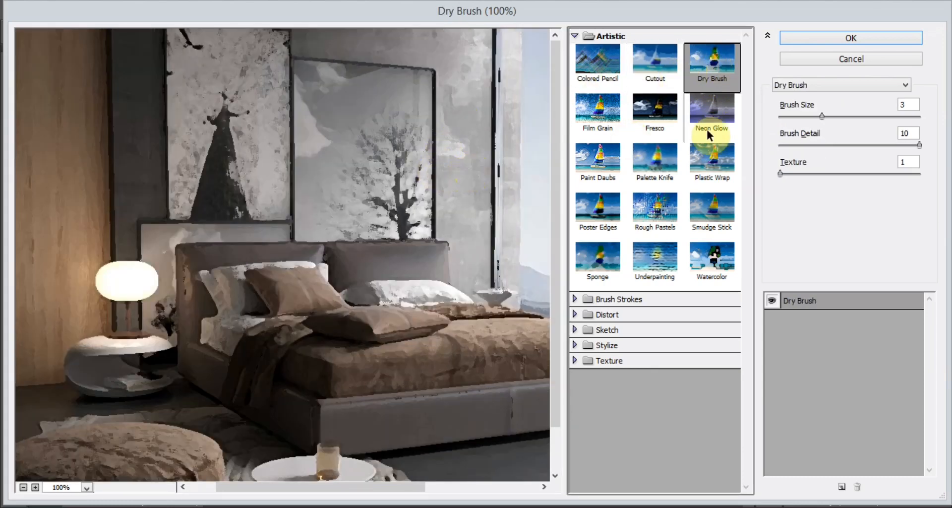
{"action": "mouse_move", "coordinate": [821, 116]}
{"action": "left_mouse_down"}
{"action": "mouse_move", "coordinate": [880, 120]}
{"action": "mouse_move", "coordinate": [811, 120]}
{"action": "mouse_move", "coordinate": [821, 118]}
{"action": "left_mouse_up"}
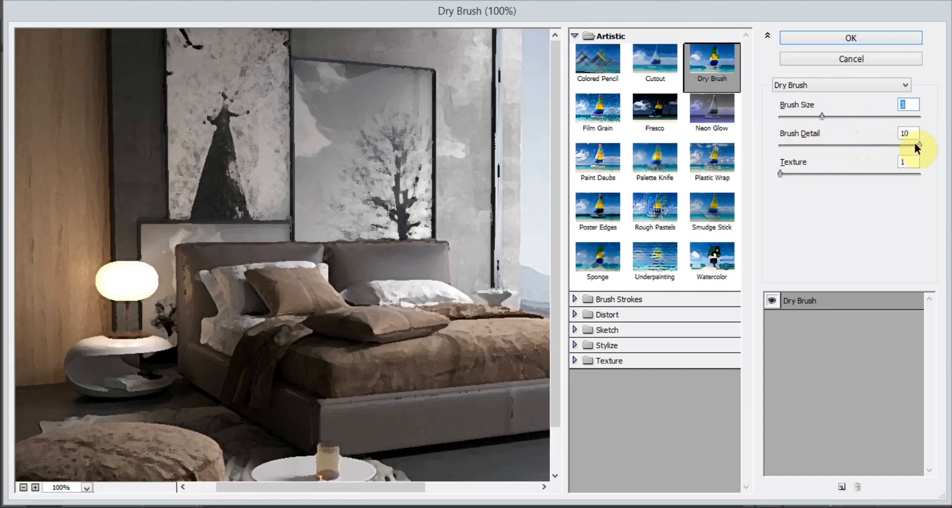
{"action": "mouse_move", "coordinate": [918, 144]}
{"action": "left_mouse_down"}
{"action": "mouse_move", "coordinate": [790, 143]}
{"action": "mouse_move", "coordinate": [909, 148]}
{"action": "mouse_move", "coordinate": [915, 159]}
{"action": "left_mouse_up"}
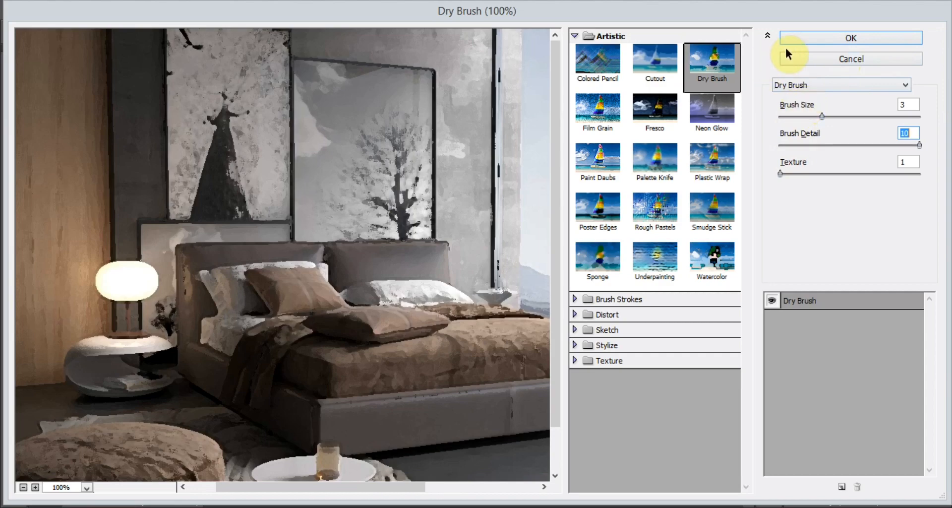
{"action": "left_click", "coordinate": [851, 39]}
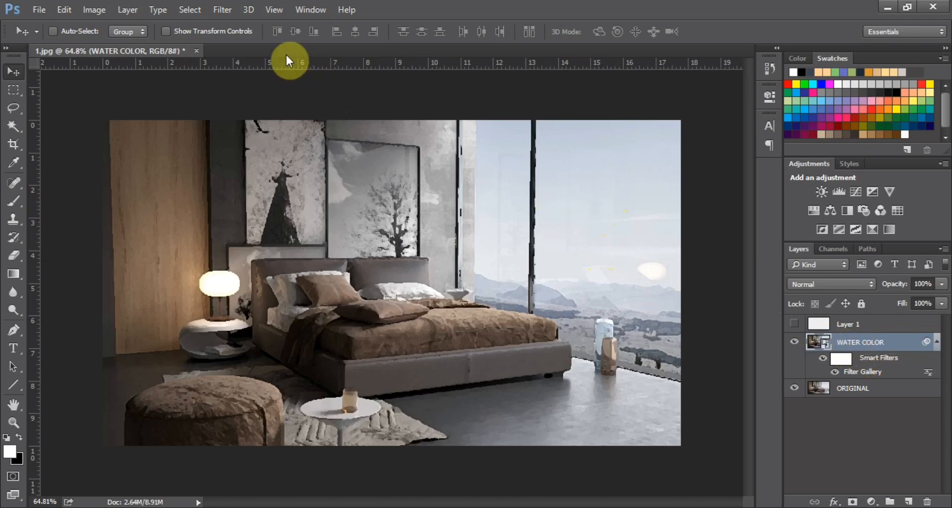
- Start a second Filter Gallery effect on the WATER COLOR layer, choose Cutout and inspect its preview around the bed and windows
{"action": "left_click", "coordinate": [229, 11]}
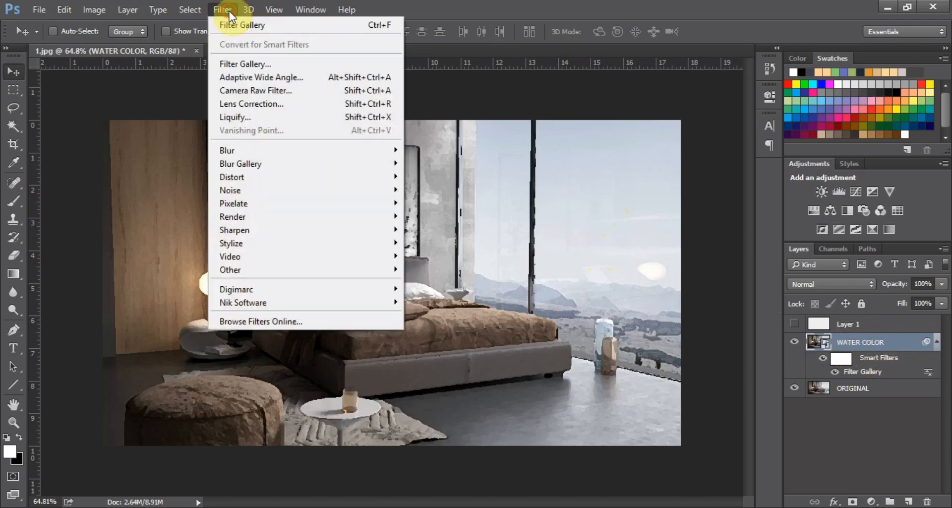
{"action": "left_click", "coordinate": [251, 63]}
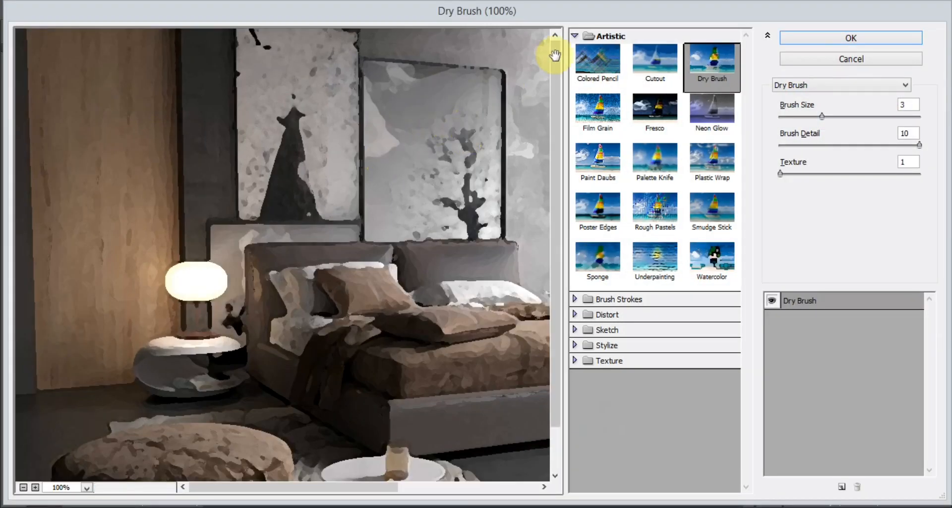
{"action": "left_click", "coordinate": [658, 65]}
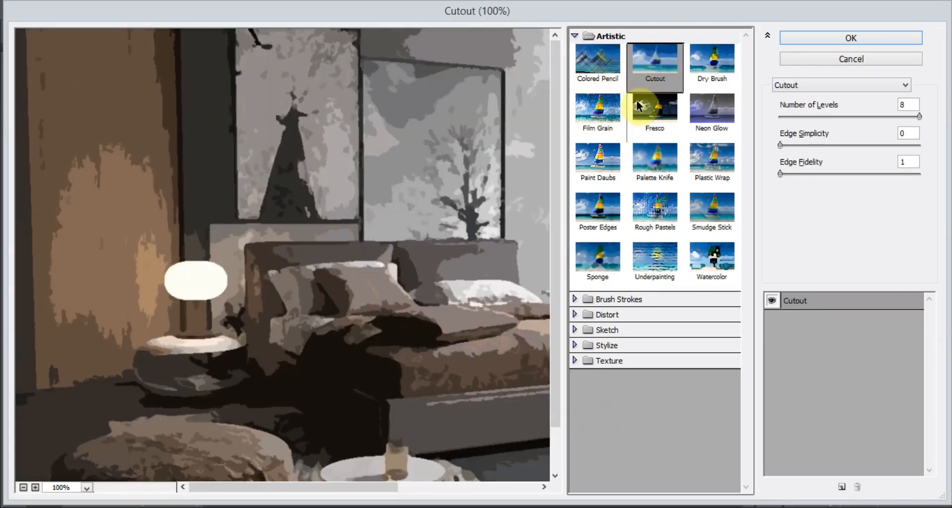
{"action": "left_click_drag", "start_coordinate": [401, 178], "coordinate": [138, 289]}
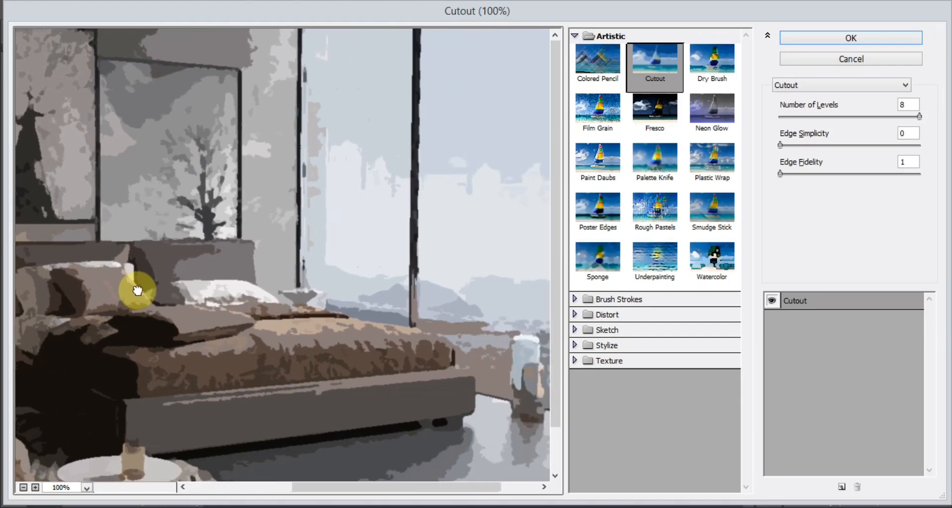
{"action": "left_click_drag", "start_coordinate": [271, 117], "coordinate": [150, 261]}
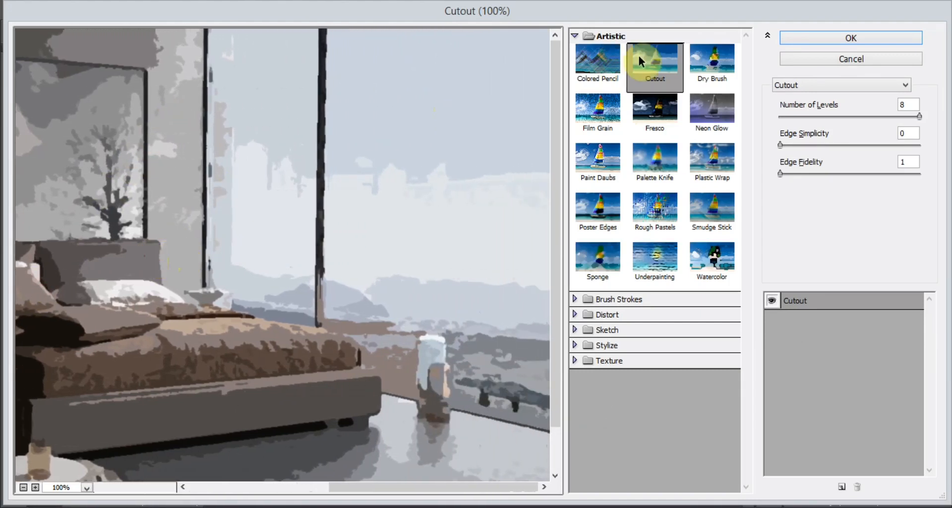
- Try the Cutout effect with the number of levels reduced to 4, 2 and 3, and check the whole image
{"action": "left_click", "coordinate": [814, 115]}
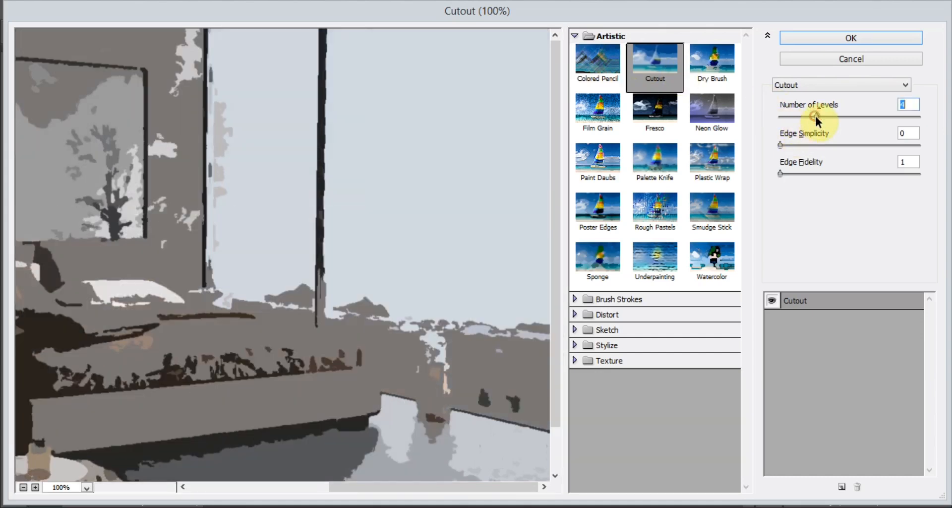
{"action": "left_click_drag", "start_coordinate": [816, 116], "coordinate": [785, 118]}
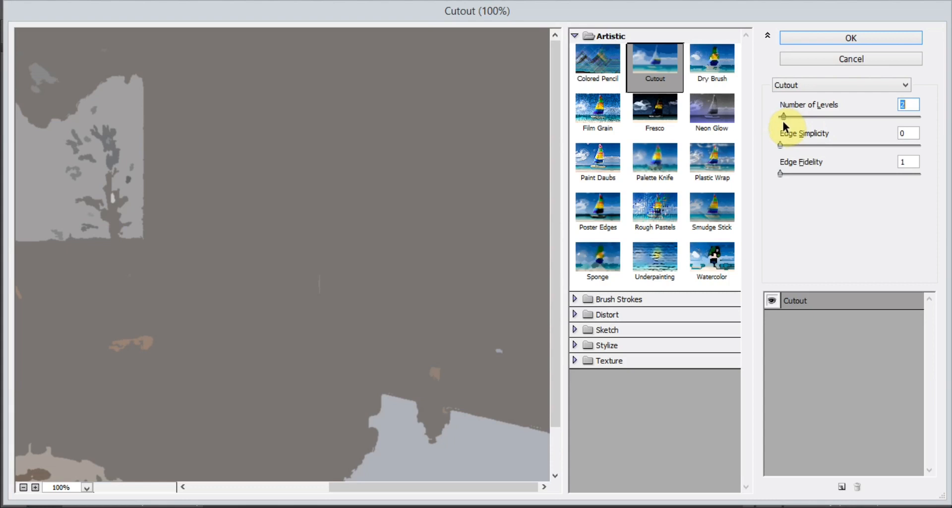
{"action": "left_click_drag", "start_coordinate": [783, 119], "coordinate": [799, 119]}
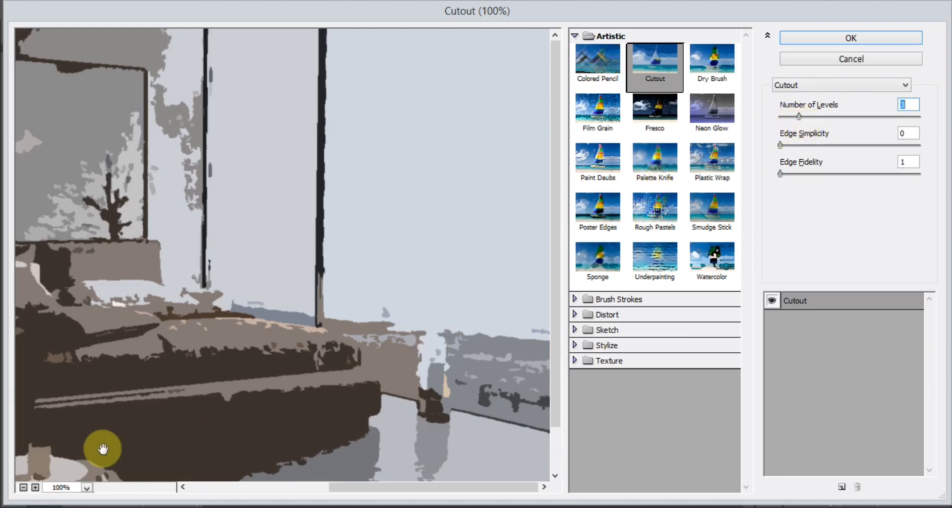
{"action": "left_click", "coordinate": [23, 487]}
{"action": "left_click", "coordinate": [23, 487]}
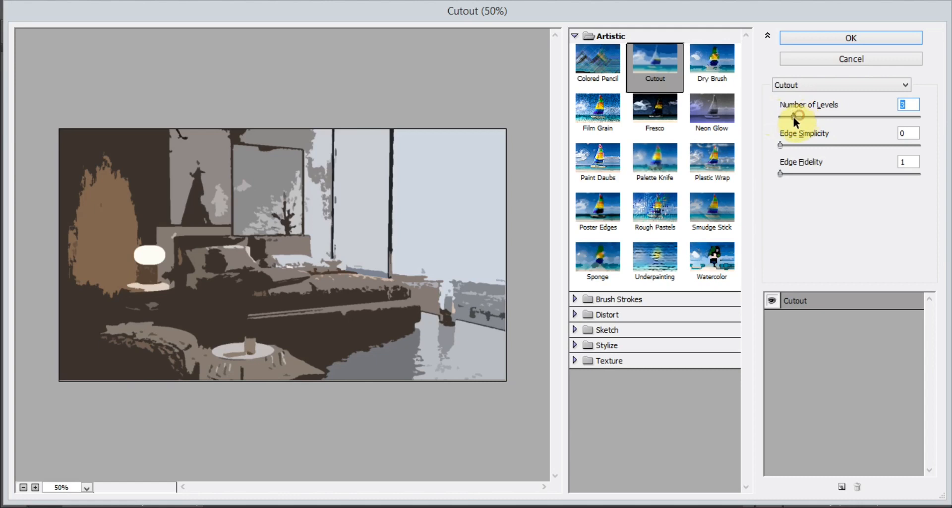
- Set Cutout's number of levels to 8 and apply it with edge simplicity 0 and edge fidelity 1
{"action": "left_click_drag", "start_coordinate": [793, 114], "coordinate": [924, 119]}
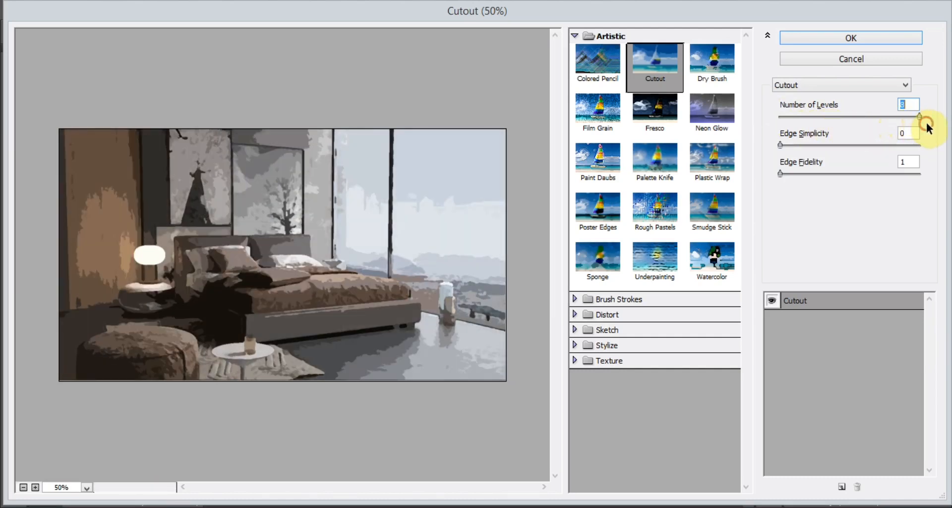
{"action": "left_click", "coordinate": [859, 37]}
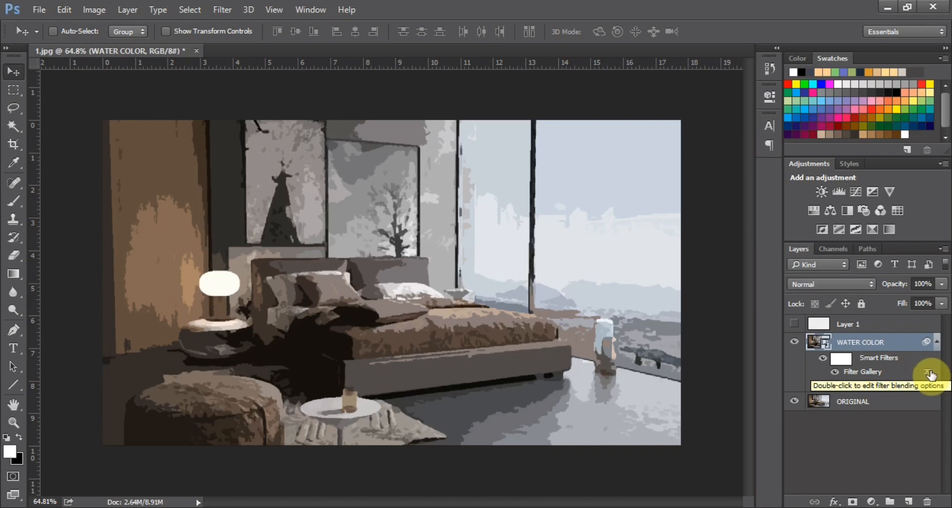
- Set the upper Filter Gallery smart filter's blending to Pin Light mode at 70% opacity
{"action": "double_click", "coordinate": [930, 373]}
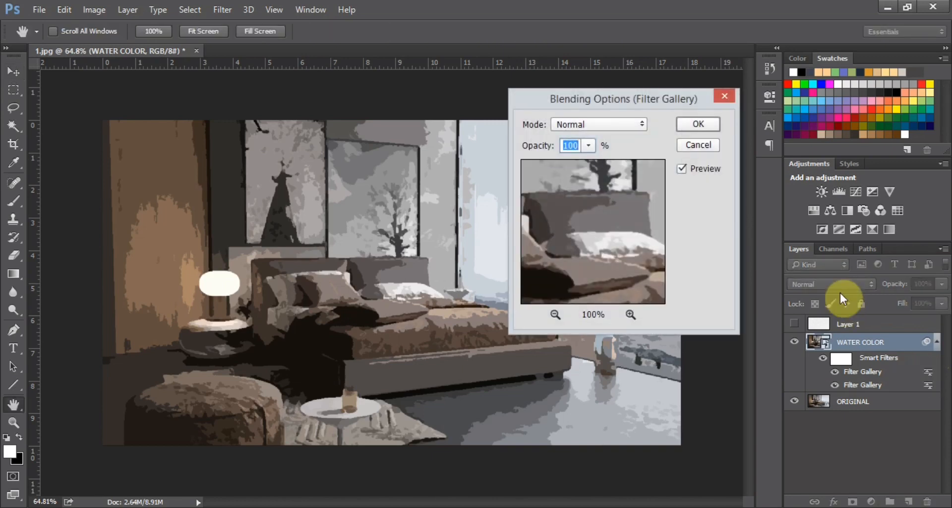
{"action": "left_click", "coordinate": [620, 123]}
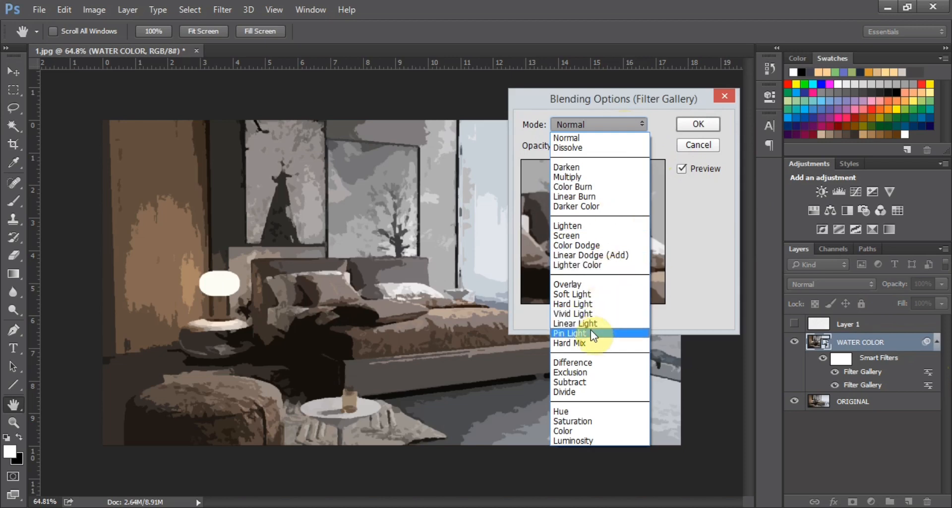
{"action": "left_click", "coordinate": [590, 331]}
{"action": "left_click_drag", "start_coordinate": [583, 168], "coordinate": [484, 204]}
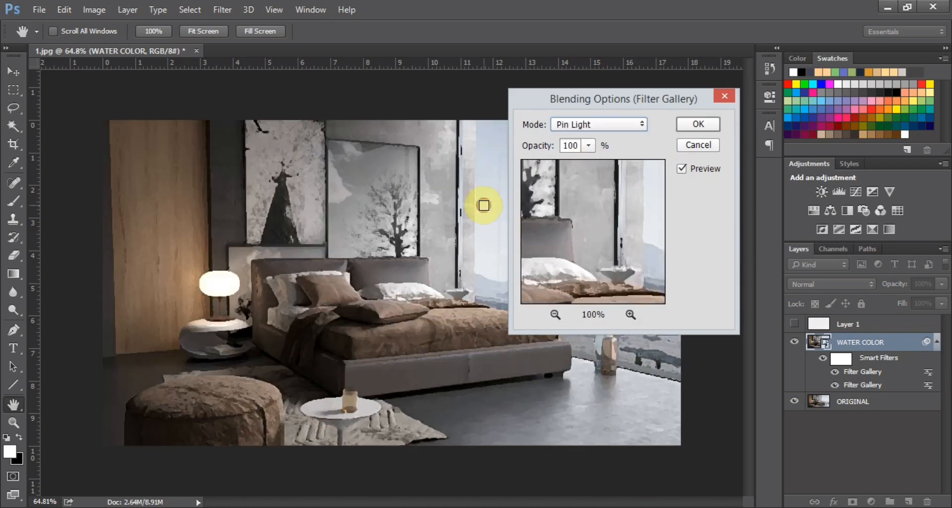
{"action": "mouse_move", "coordinate": [400, 210]}
{"action": "left_mouse_down"}
{"action": "mouse_move", "coordinate": [374, 204]}
{"action": "mouse_move", "coordinate": [315, 246]}
{"action": "mouse_move", "coordinate": [382, 207]}
{"action": "mouse_move", "coordinate": [389, 229]}
{"action": "mouse_move", "coordinate": [379, 242]}
{"action": "mouse_move", "coordinate": [506, 153]}
{"action": "mouse_move", "coordinate": [520, 195]}
{"action": "left_mouse_up"}
{"action": "left_click", "coordinate": [589, 146]}
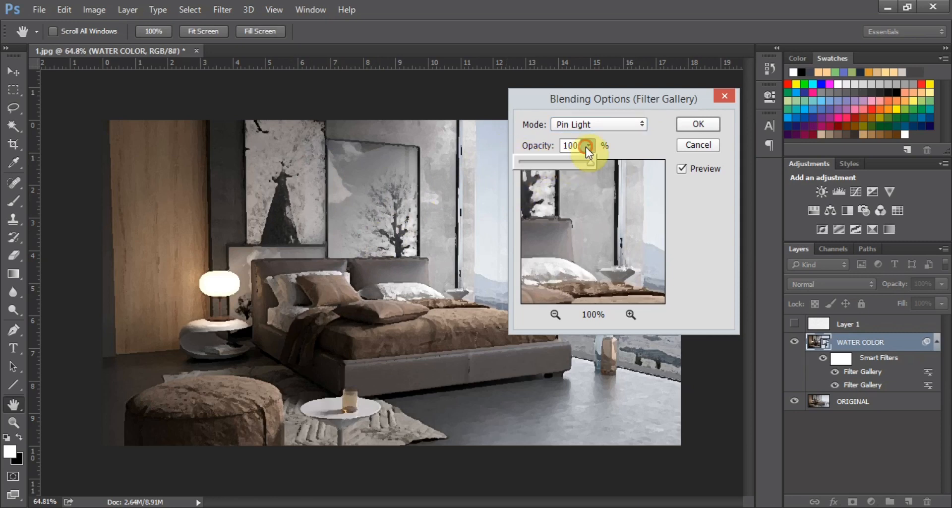
{"action": "double_click", "coordinate": [563, 145]}
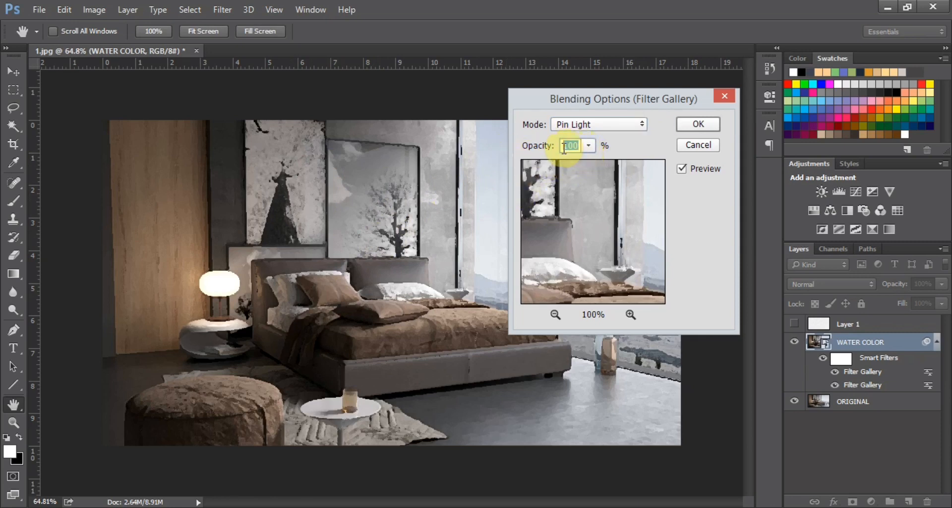
{"action": "type", "text": "70"}
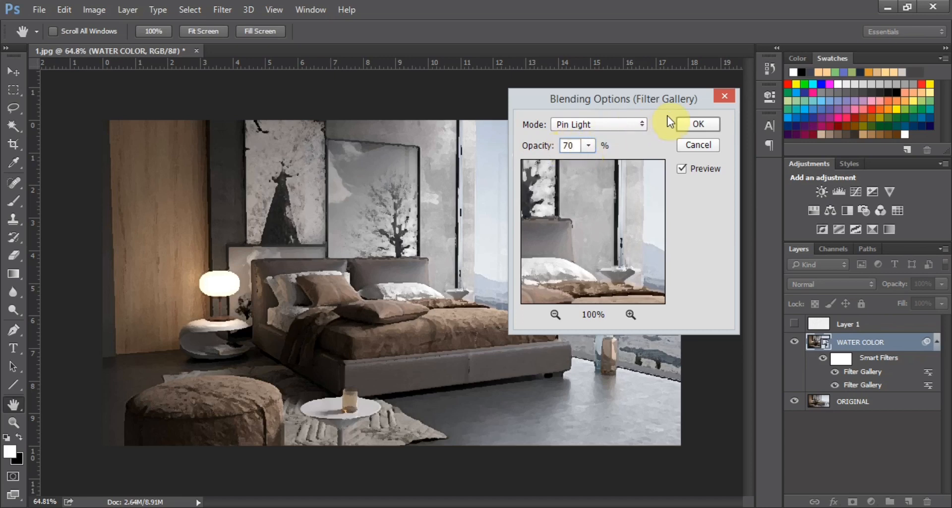
{"action": "left_click", "coordinate": [687, 125]}
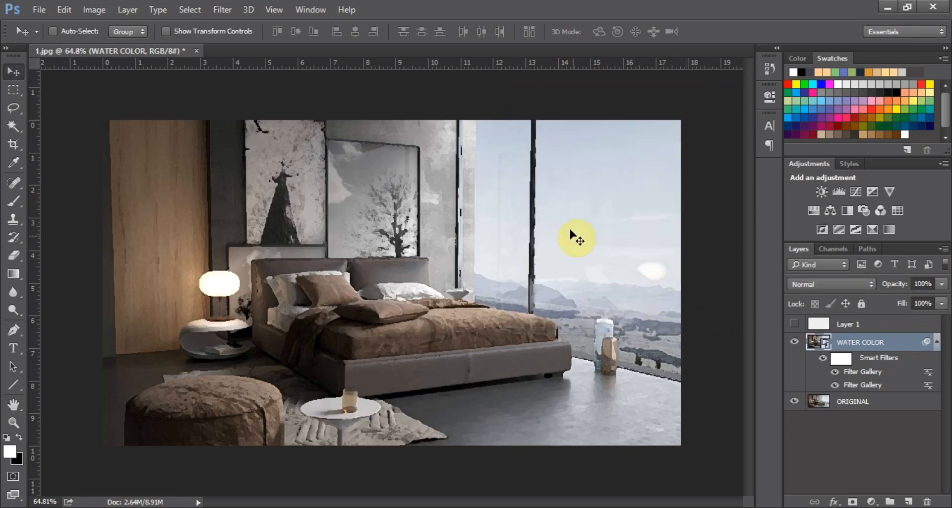
- Apply a Smart Blur to the WATER COLOR layer with radius 8.1, threshold 10.1, Low quality and Normal mode
{"action": "left_click", "coordinate": [229, 11]}
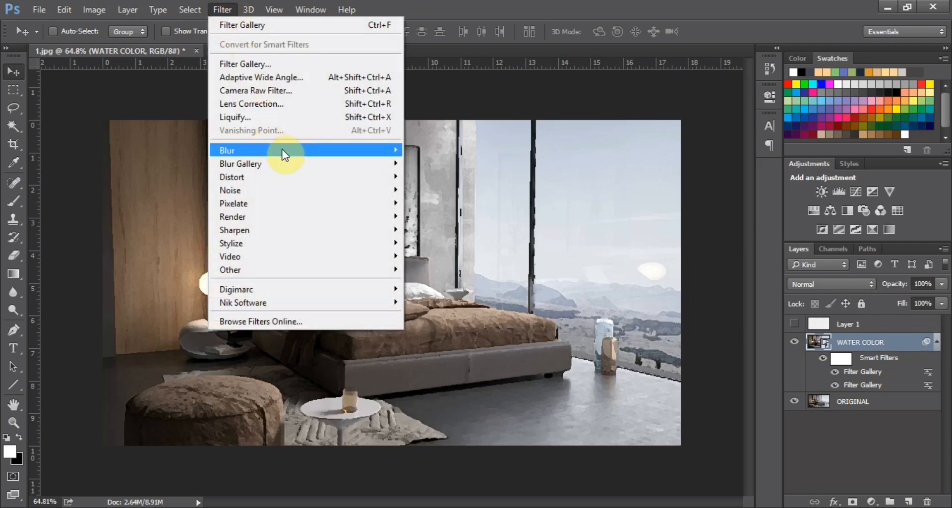
{"action": "mouse_move", "coordinate": [281, 152]}
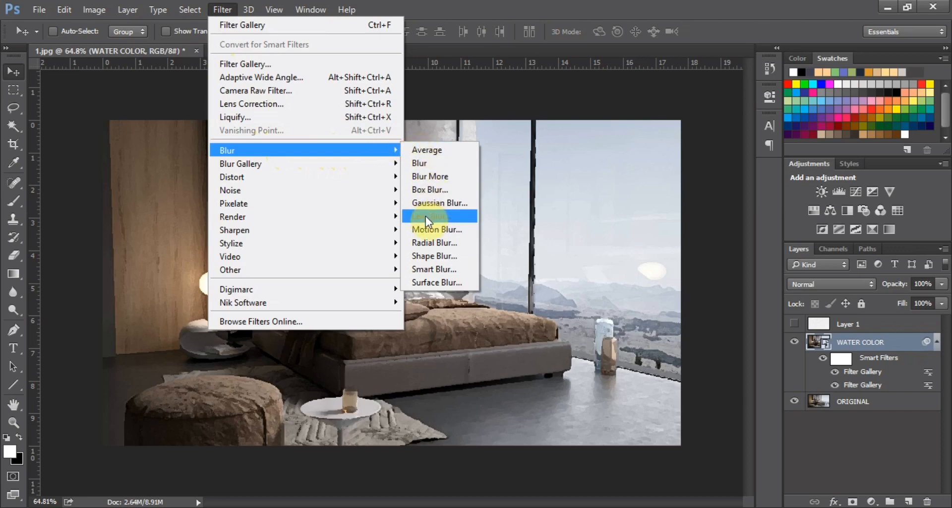
{"action": "left_click", "coordinate": [430, 269]}
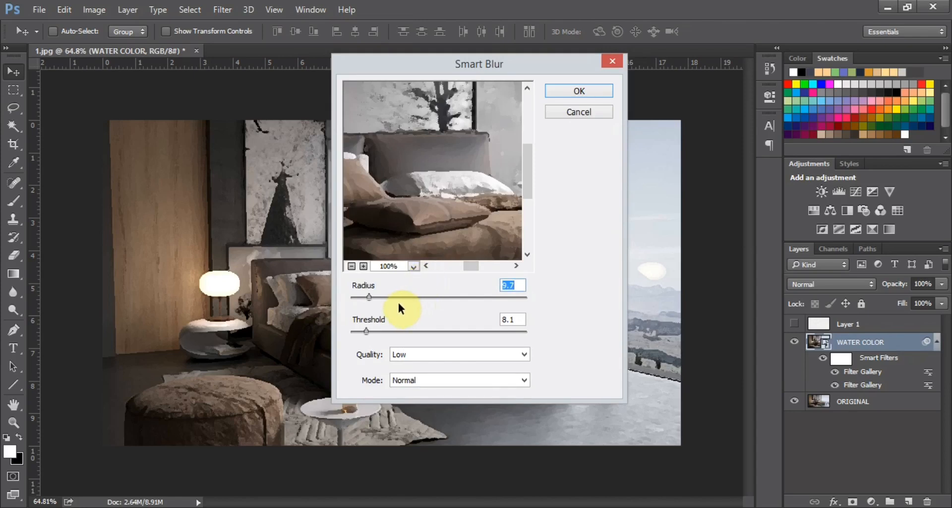
{"action": "left_click_drag", "start_coordinate": [374, 298], "coordinate": [368, 297]}
{"action": "left_click", "coordinate": [366, 331]}
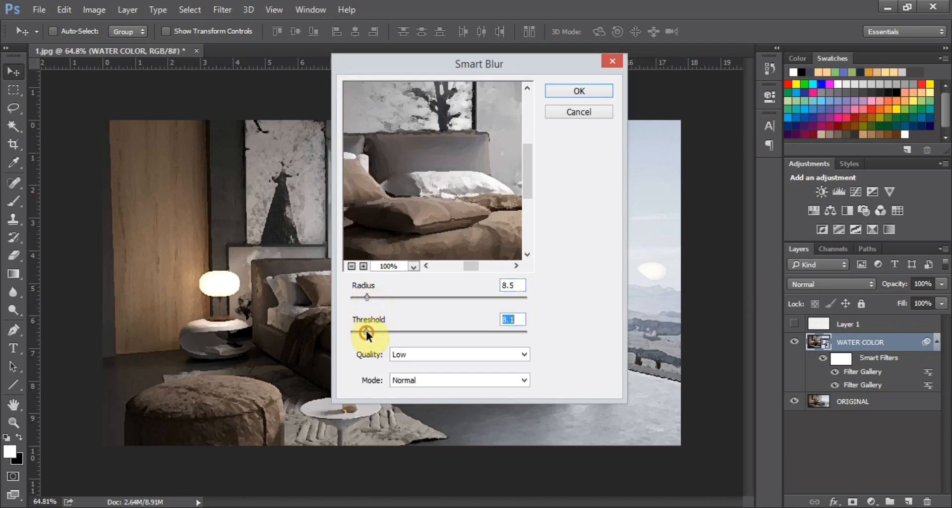
{"action": "left_click_drag", "start_coordinate": [367, 331], "coordinate": [369, 332]}
{"action": "left_click_drag", "start_coordinate": [366, 299], "coordinate": [365, 300]}
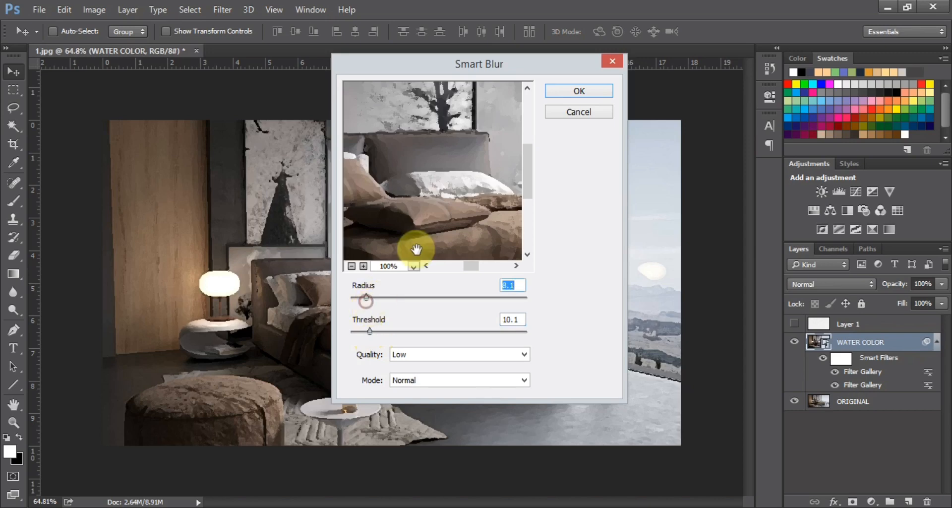
{"action": "left_click", "coordinate": [566, 91]}
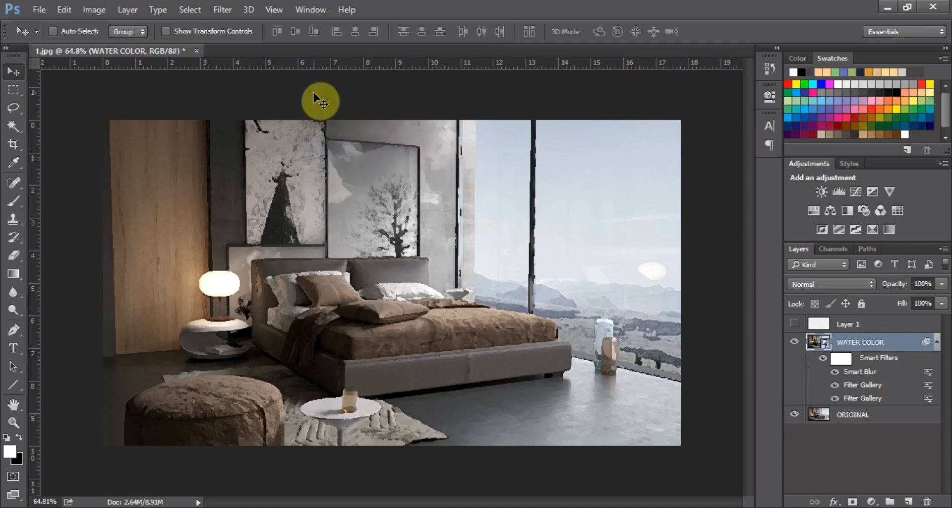
- Add the Find Edges stylize filter to the WATER COLOR layer
{"action": "left_click", "coordinate": [226, 13]}
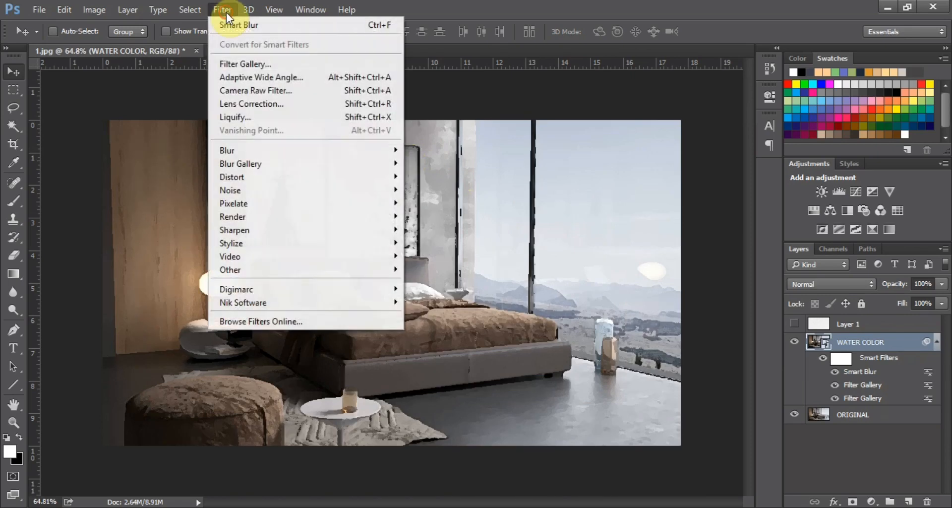
{"action": "mouse_move", "coordinate": [281, 230]}
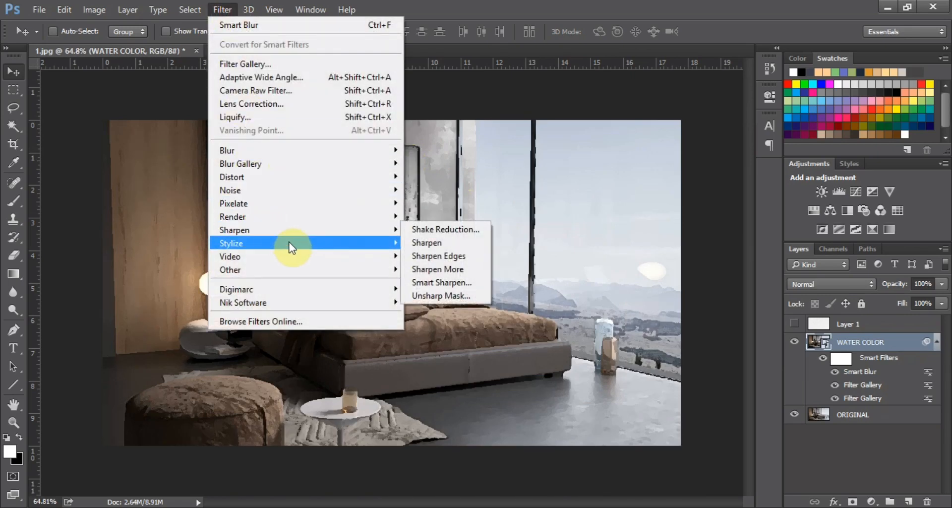
{"action": "mouse_move", "coordinate": [296, 245]}
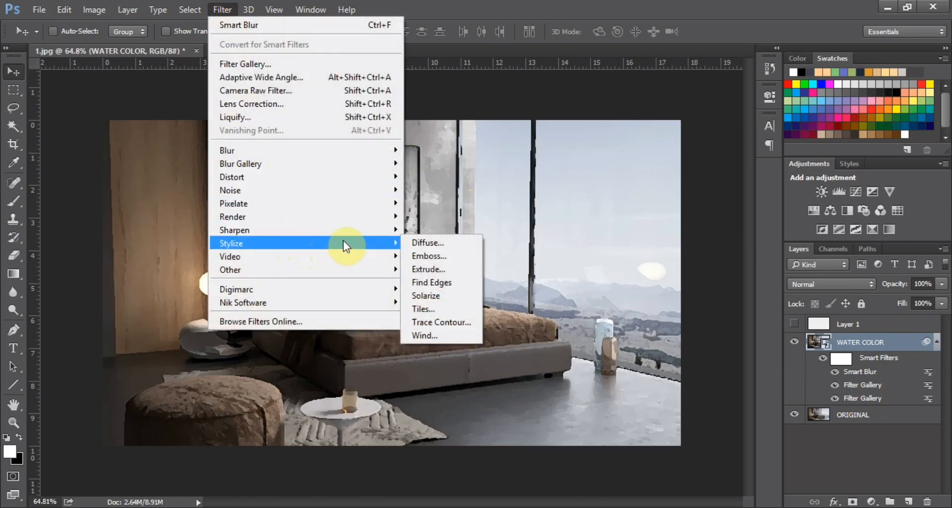
{"action": "left_click", "coordinate": [429, 283]}
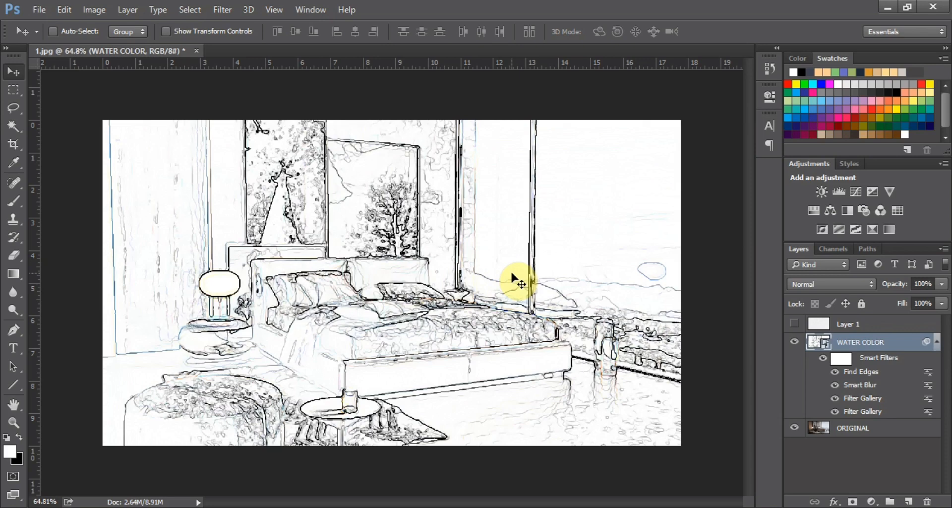
{"action": "left_click", "coordinate": [613, 259]}
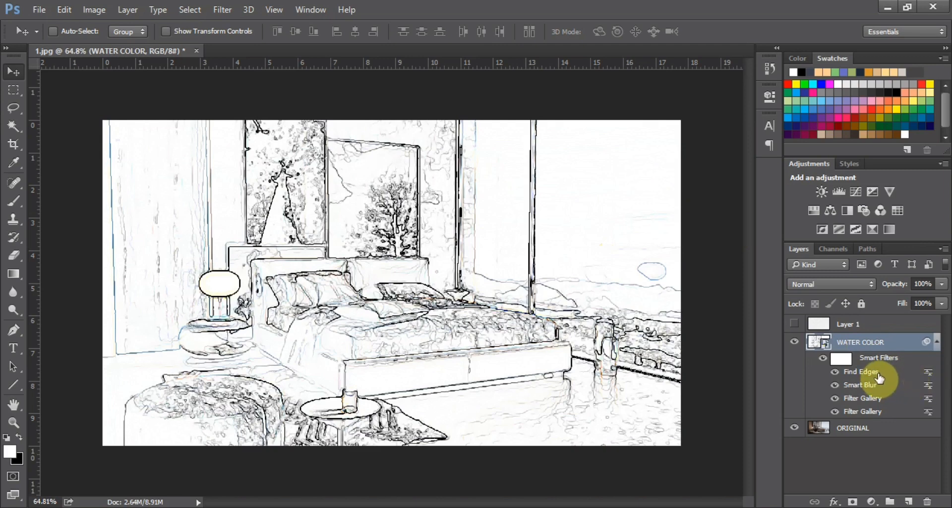
- Open the Find Edges smart filter's blending options and try the Darken, Multiply and Overlay modes
{"action": "double_click", "coordinate": [929, 378]}
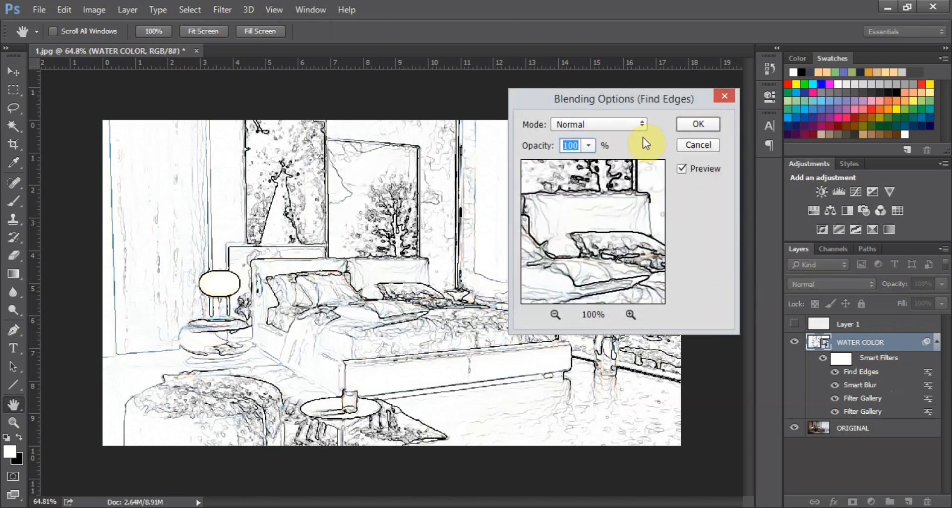
{"action": "left_click", "coordinate": [620, 122]}
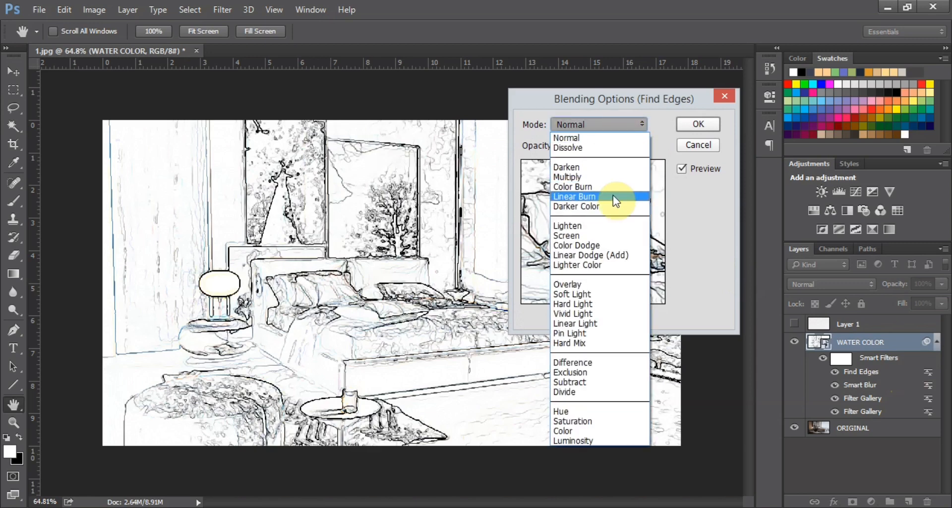
{"action": "left_click", "coordinate": [600, 170]}
{"action": "left_click", "coordinate": [602, 125]}
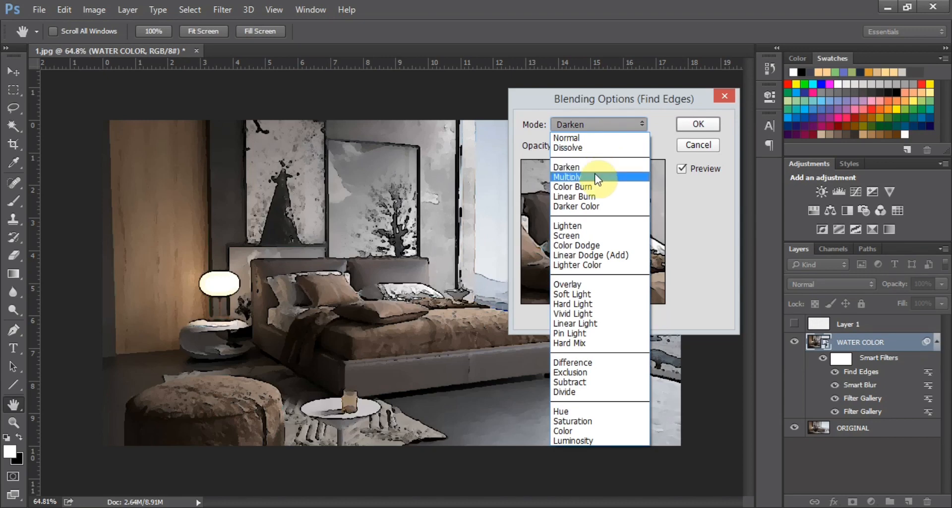
{"action": "left_click", "coordinate": [598, 177]}
{"action": "left_click", "coordinate": [601, 124]}
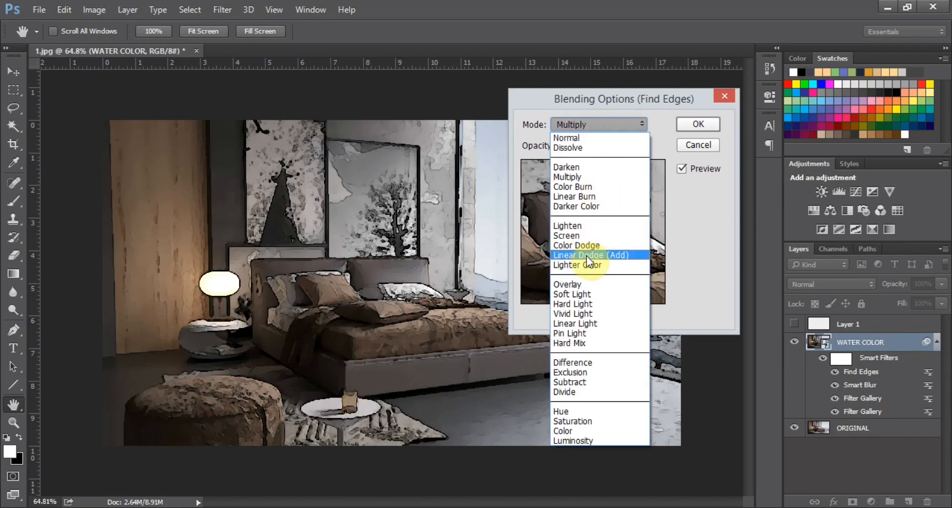
{"action": "left_click", "coordinate": [570, 284]}
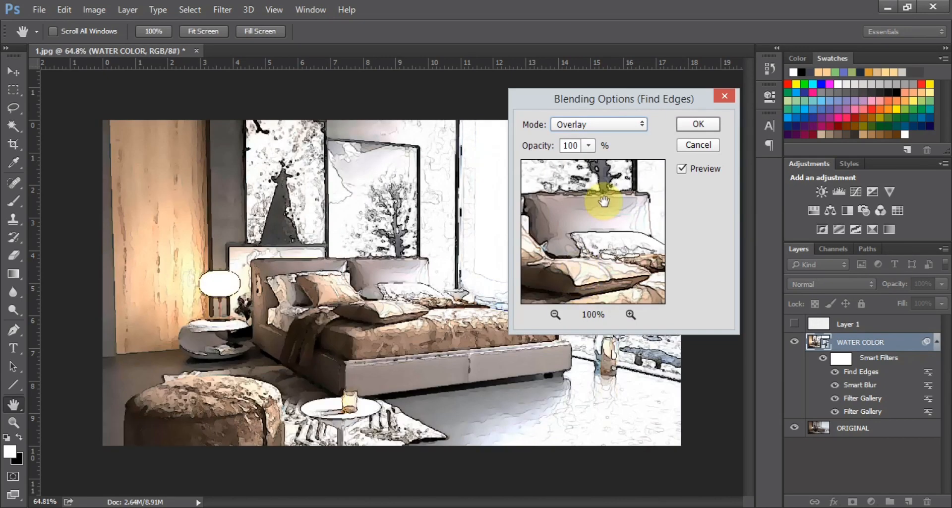
- Set the Find Edges smart filter's blending to Multiply mode at 35% opacity
{"action": "left_click", "coordinate": [606, 125]}
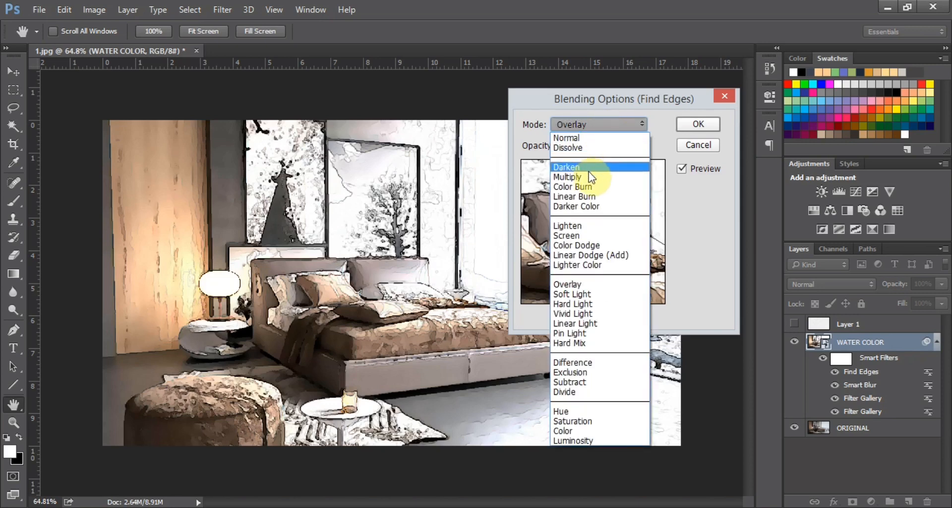
{"action": "left_click", "coordinate": [588, 176]}
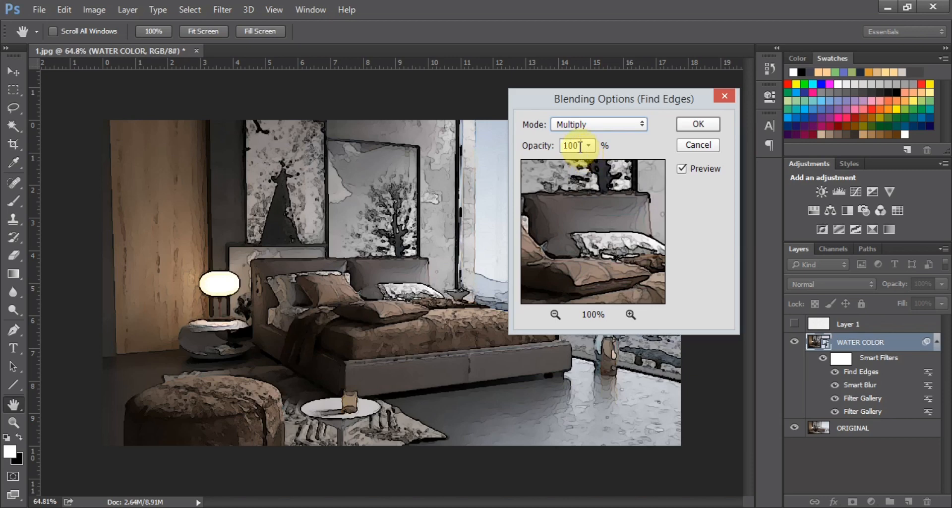
{"action": "left_click_drag", "start_coordinate": [580, 148], "coordinate": [563, 149]}
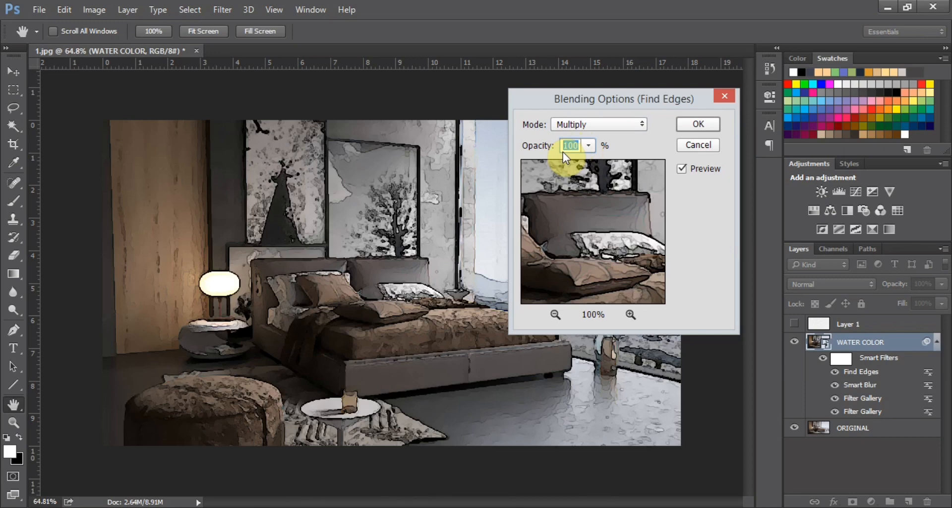
{"action": "type", "text": "30"}
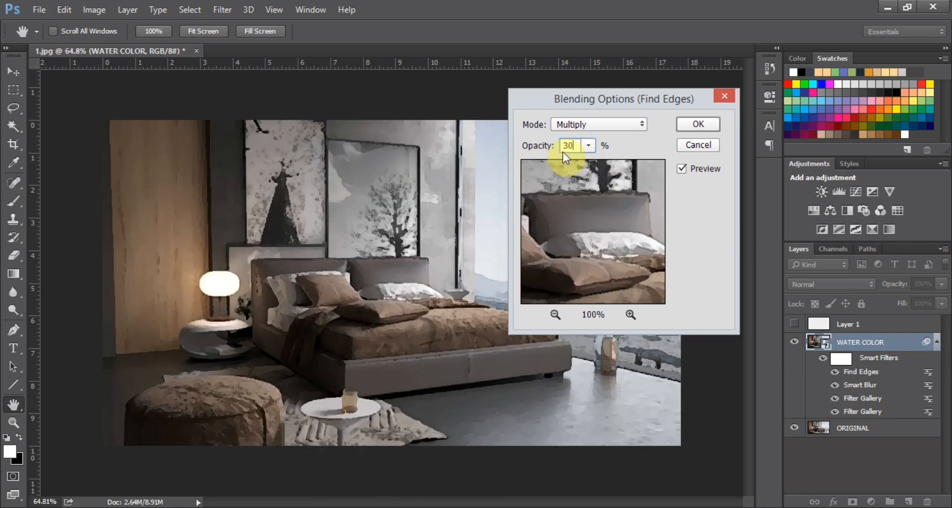
{"action": "key", "text": "BackSpace"}
{"action": "type", "text": "5"}
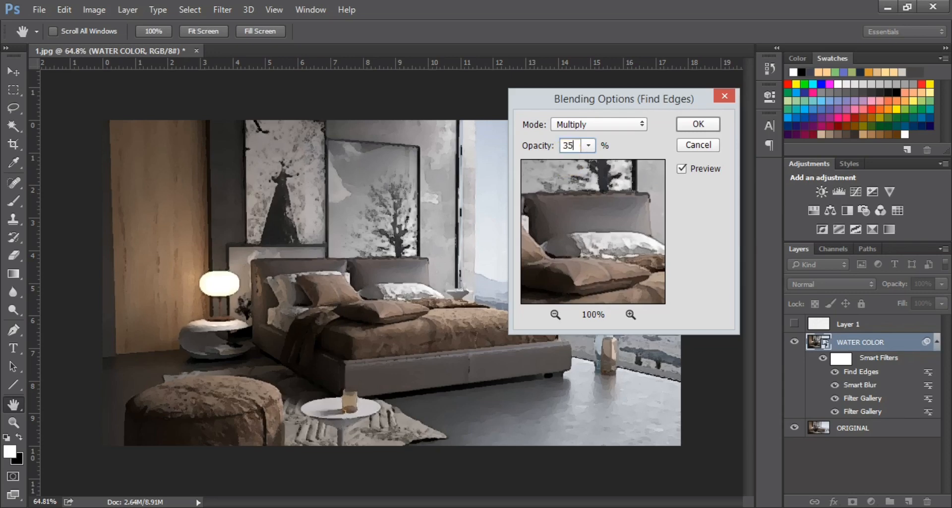
{"action": "left_click", "coordinate": [697, 123]}
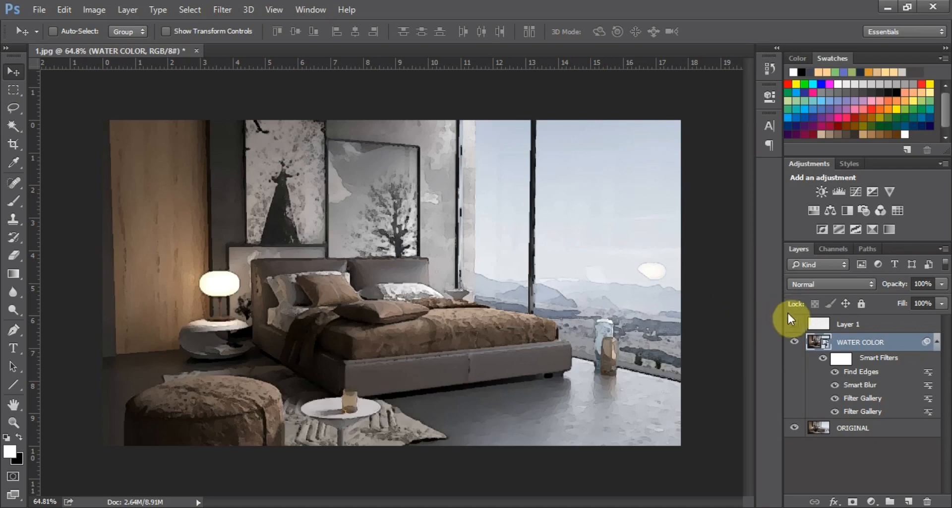
- Make the paper texture on Layer 1 visible and hide the ORIGINAL layer
{"action": "left_click", "coordinate": [837, 325]}
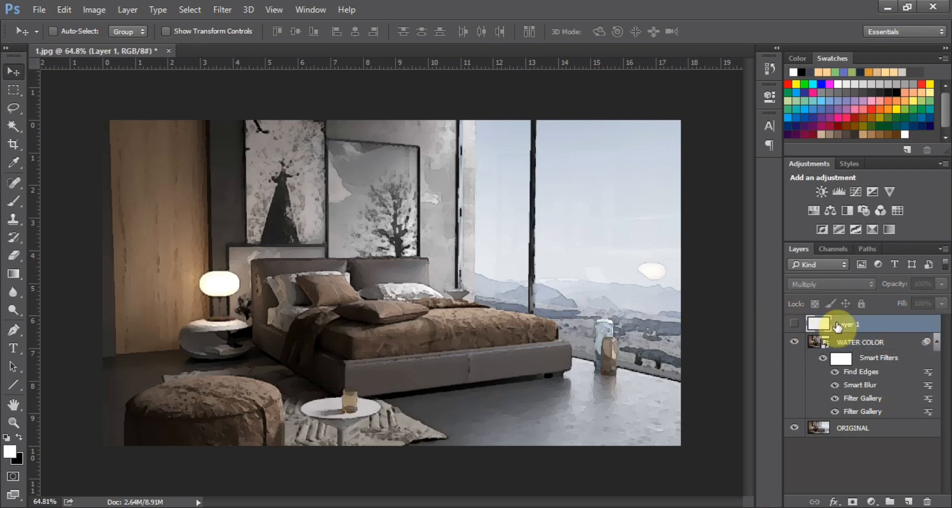
{"action": "left_click", "coordinate": [795, 324]}
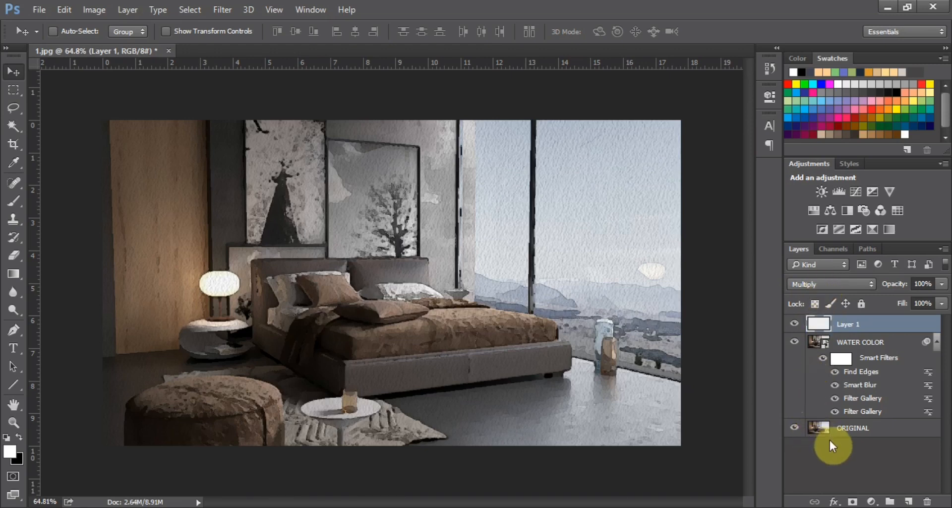
{"action": "left_click", "coordinate": [796, 429]}
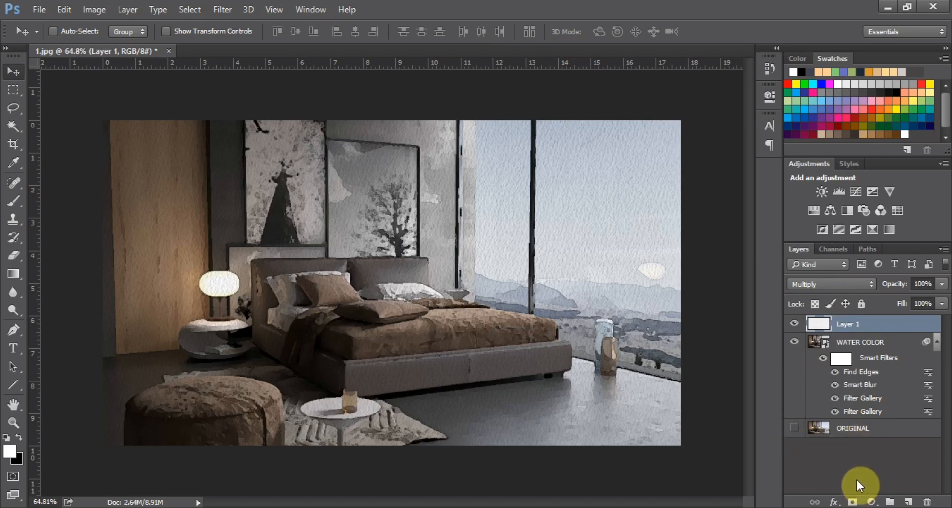
- Add a black layer mask that hides the whole WATER COLOR layer
{"action": "left_click", "coordinate": [862, 343]}
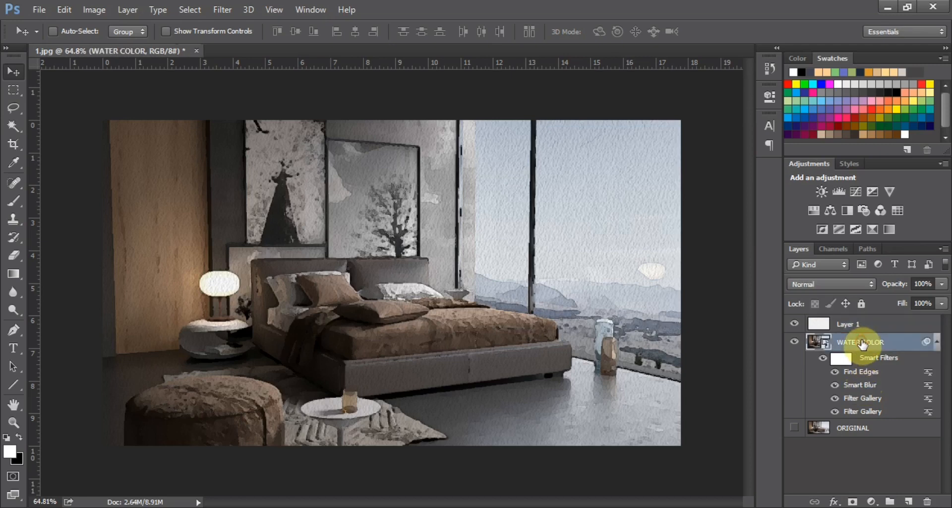
{"action": "left_click", "coordinate": [853, 502], "text": "alt"}
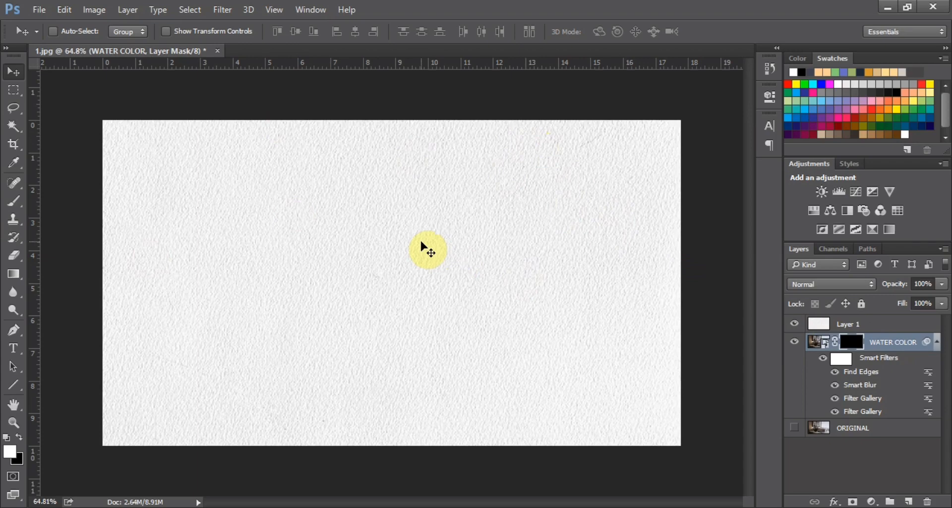
- Choose the Brush tool and select the 493 px watercolor brush preset for painting on the mask
{"action": "key", "text": "b"}
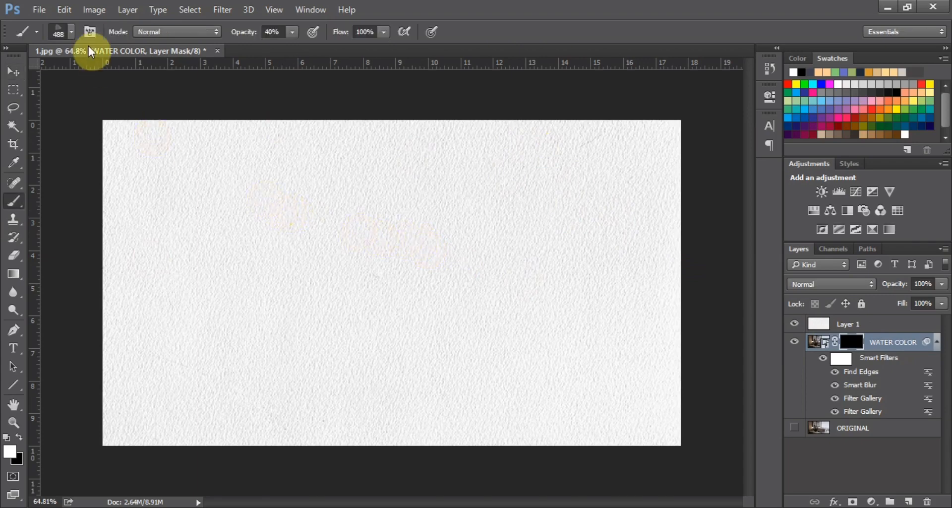
{"action": "left_click", "coordinate": [71, 33]}
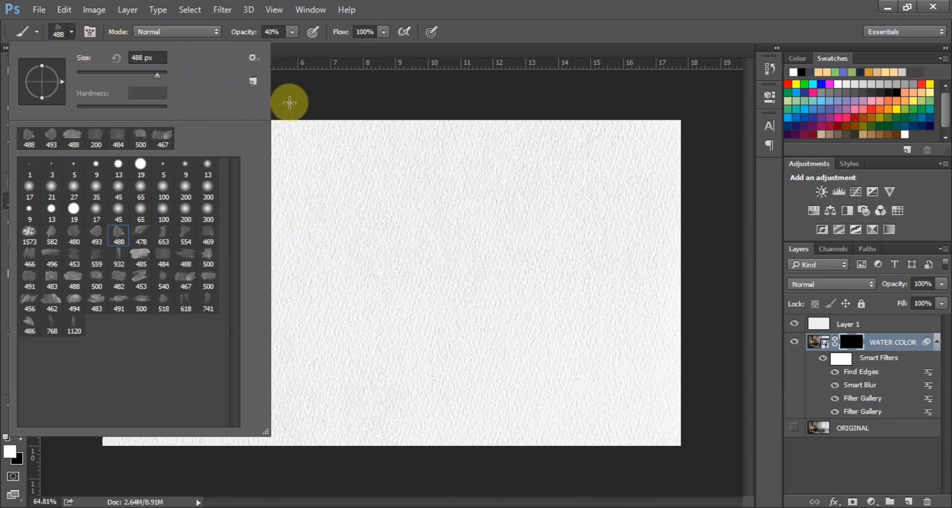
{"action": "left_click", "coordinate": [254, 58]}
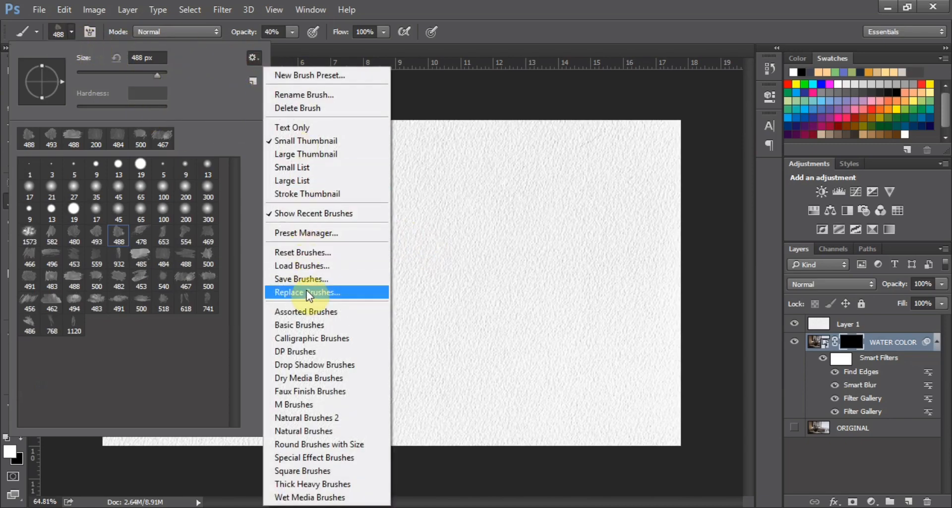
{"action": "left_click", "coordinate": [244, 137]}
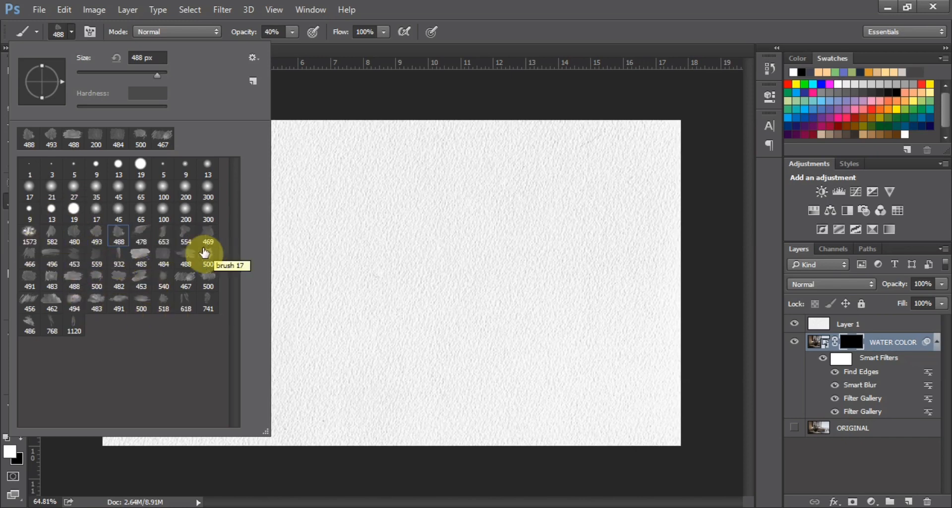
{"action": "left_click", "coordinate": [98, 234]}
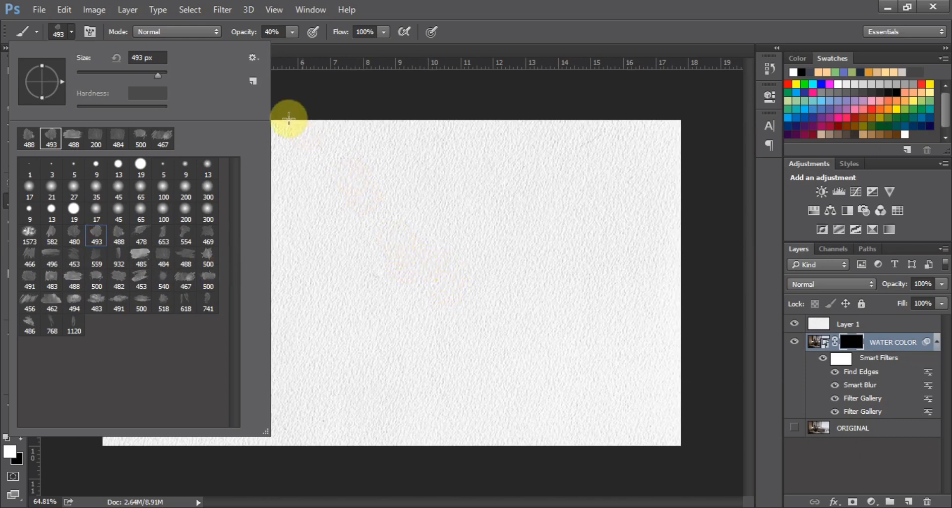
- Try a brush stroke at 40% opacity on the WATER COLOR mask along the image's upper edge, and undo it
{"action": "left_click", "coordinate": [321, 97]}
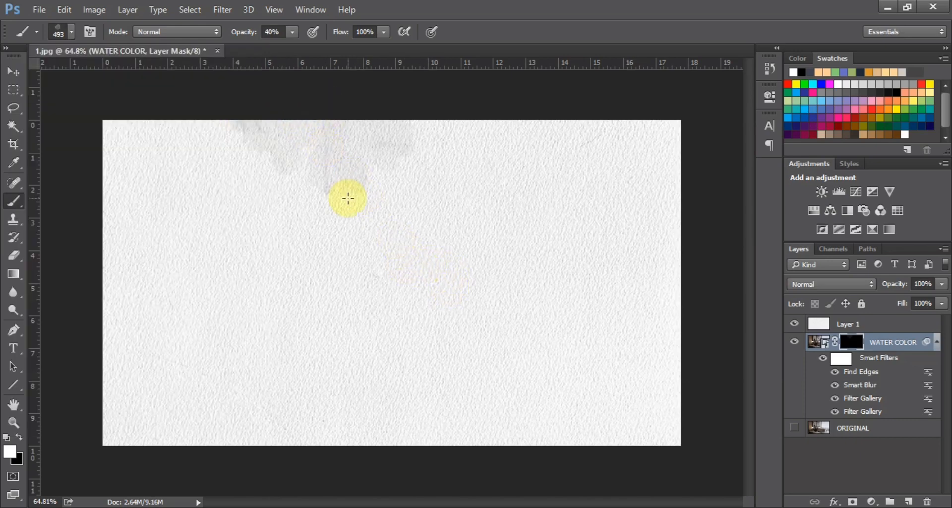
{"action": "key", "text": "ctrl+z"}
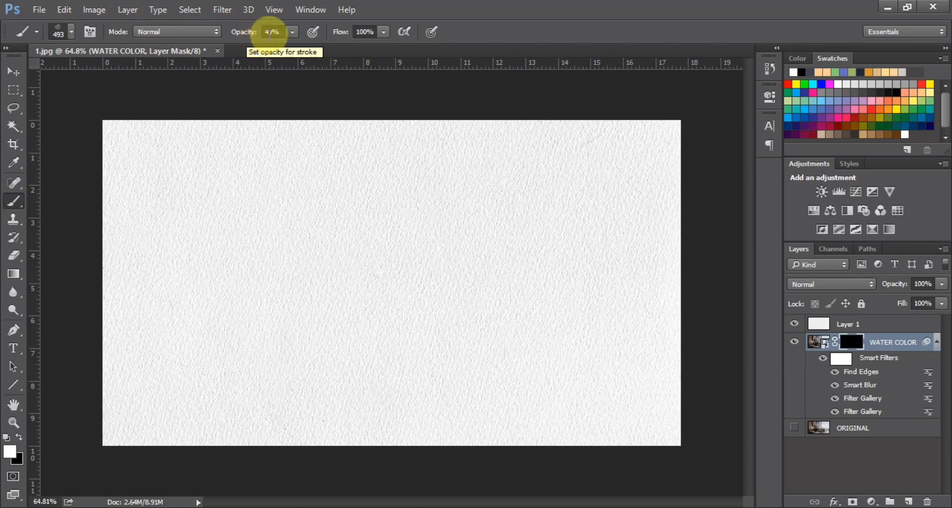
{"action": "mouse_move", "coordinate": [374, 212]}
{"action": "left_mouse_down"}
{"action": "mouse_move", "coordinate": [468, 224]}
{"action": "mouse_move", "coordinate": [370, 223]}
{"action": "mouse_move", "coordinate": [301, 157]}
{"action": "mouse_move", "coordinate": [286, 222]}
{"action": "mouse_move", "coordinate": [456, 243]}
{"action": "mouse_move", "coordinate": [375, 212]}
{"action": "left_mouse_up"}
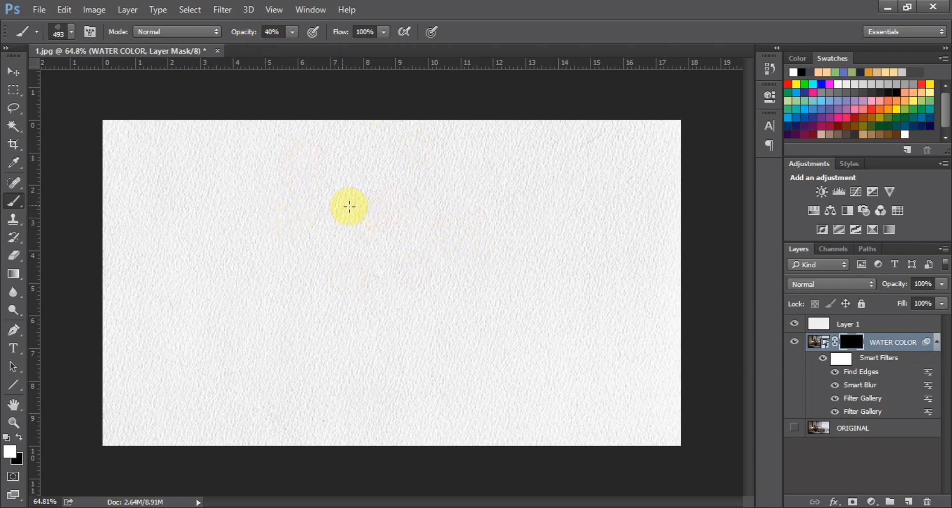
- Reduce the watercolor brush to 300 px and paint white at 40% opacity on the WATER COLOR mask over the wall, windows and bed
{"action": "mouse_move", "coordinate": [285, 202]}
{"action": "left_mouse_down"}
{"action": "mouse_move", "coordinate": [480, 256]}
{"action": "mouse_move", "coordinate": [543, 217]}
{"action": "mouse_move", "coordinate": [538, 185]}
{"action": "mouse_move", "coordinate": [458, 217]}
{"action": "mouse_move", "coordinate": [518, 167]}
{"action": "mouse_move", "coordinate": [462, 239]}
{"action": "left_mouse_up"}
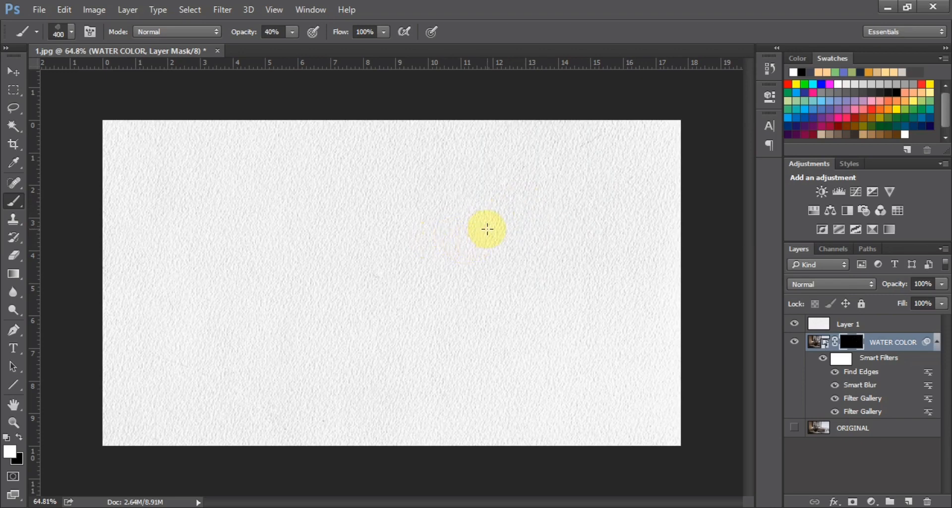
{"action": "key", "text": "bracketleft"}
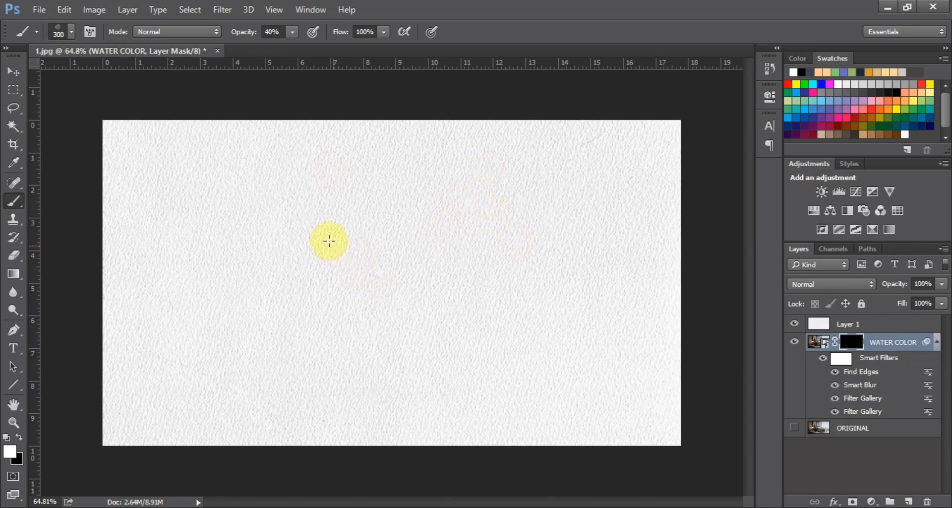
{"action": "left_click_drag", "start_coordinate": [324, 230], "coordinate": [388, 240]}
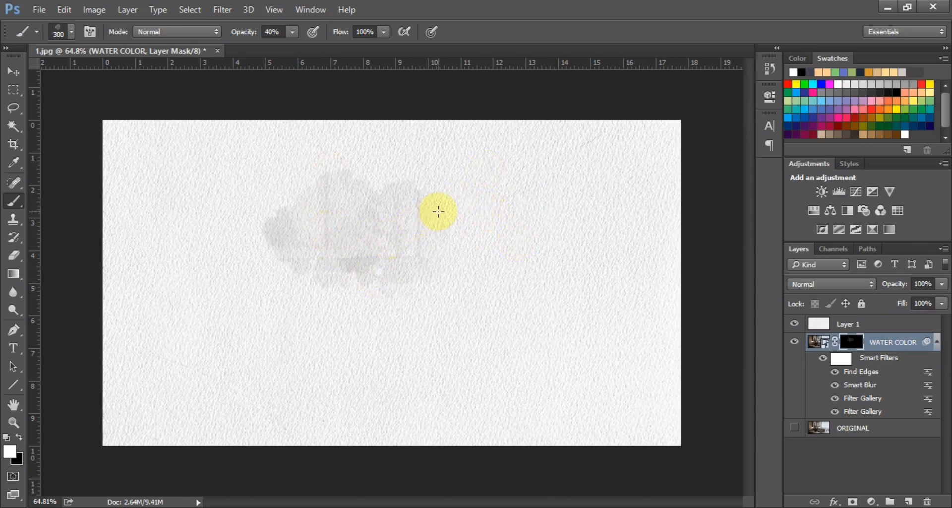
{"action": "left_click_drag", "start_coordinate": [438, 211], "coordinate": [486, 209]}
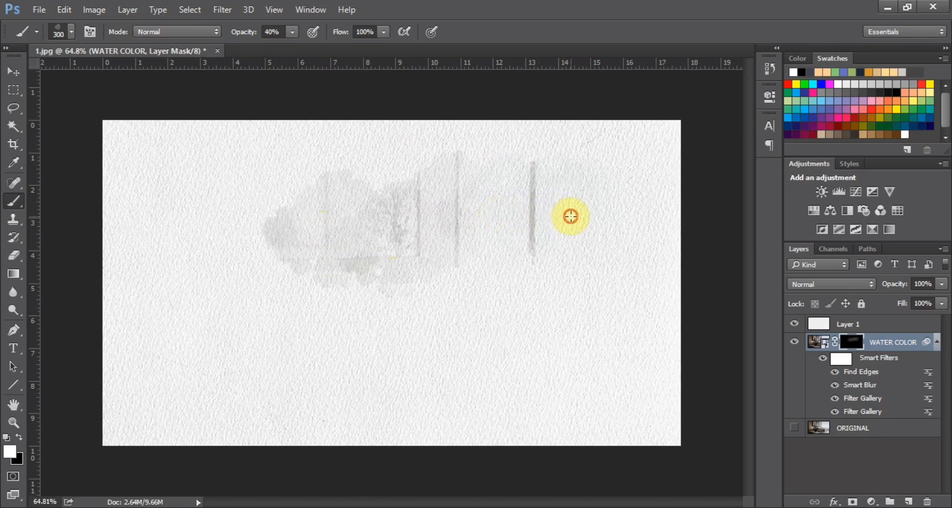
{"action": "mouse_move", "coordinate": [542, 309]}
{"action": "left_mouse_down"}
{"action": "mouse_move", "coordinate": [467, 351]}
{"action": "mouse_move", "coordinate": [414, 354]}
{"action": "left_mouse_up"}
{"action": "left_click", "coordinate": [440, 285]}
{"action": "left_click", "coordinate": [436, 296]}
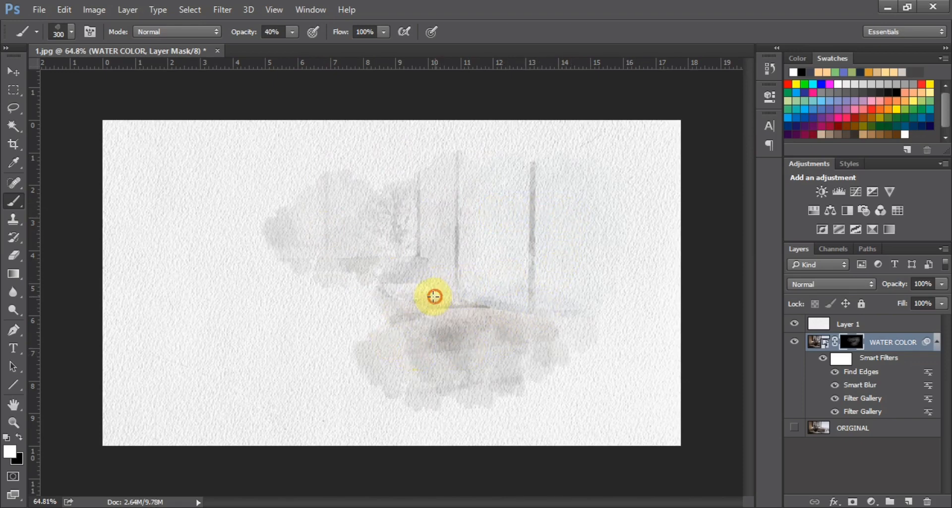
- Extend the mask painting with the 300 px brush over the pillows, the headboard area and the wall behind the lamp
{"action": "left_click", "coordinate": [380, 312]}
{"action": "left_click", "coordinate": [302, 328]}
{"action": "left_click", "coordinate": [285, 276]}
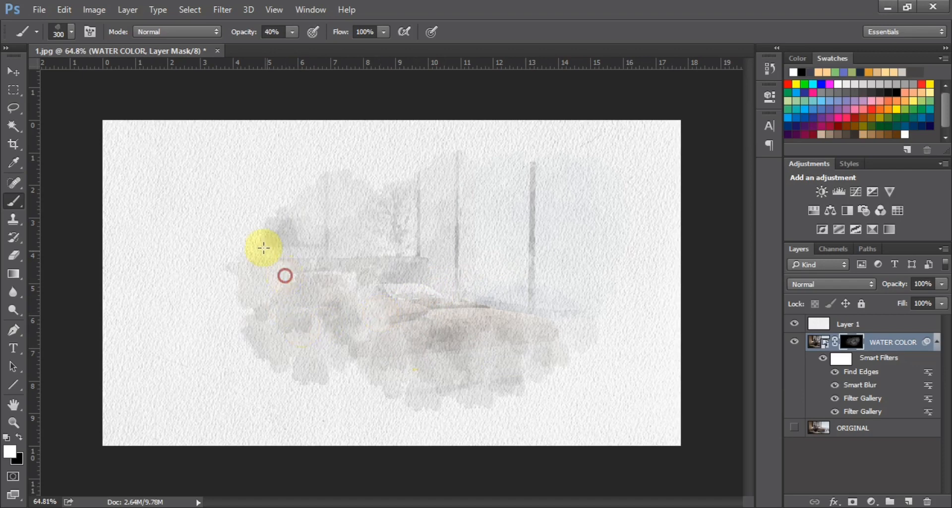
{"action": "left_click", "coordinate": [233, 197]}
{"action": "left_click", "coordinate": [277, 214]}
{"action": "left_click", "coordinate": [263, 298]}
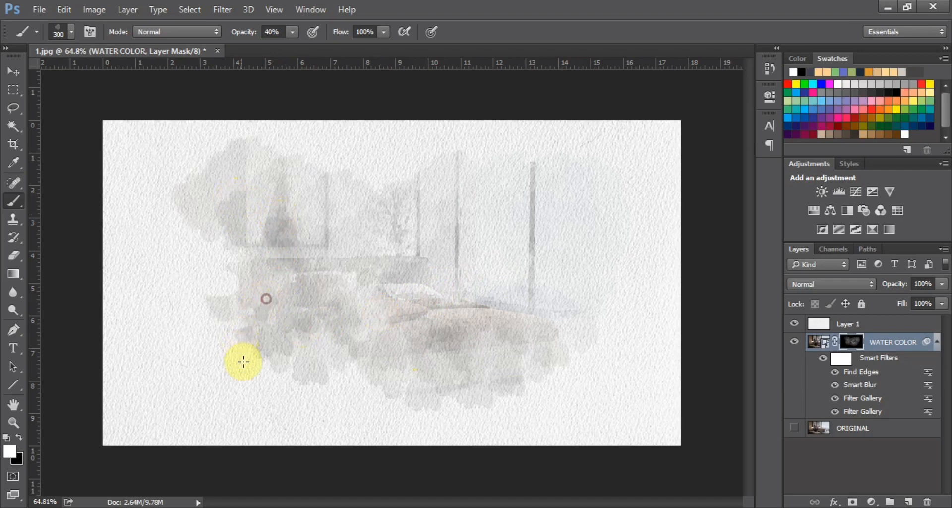
- Paint the mask with the 300 px brush over the floor in front of the bed, the bedside lamp and the nightstand
{"action": "left_click", "coordinate": [243, 362]}
{"action": "left_click", "coordinate": [353, 367]}
{"action": "left_click", "coordinate": [305, 353]}
{"action": "left_click", "coordinate": [229, 285]}
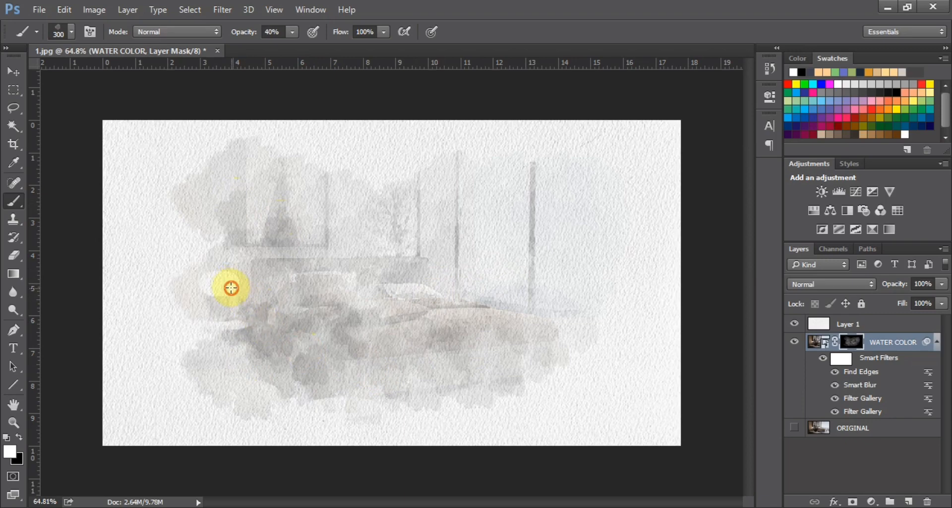
{"action": "left_click", "coordinate": [236, 321]}
{"action": "left_click", "coordinate": [379, 298]}
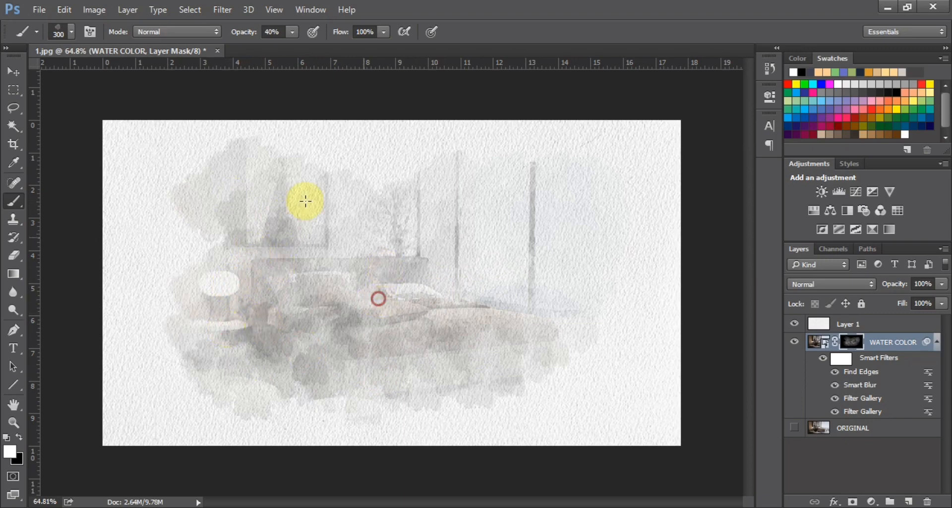
- Switch to the rounded 488 px watercolor brush preset and paint the mask over the back wall and the large windows
{"action": "left_click", "coordinate": [72, 32]}
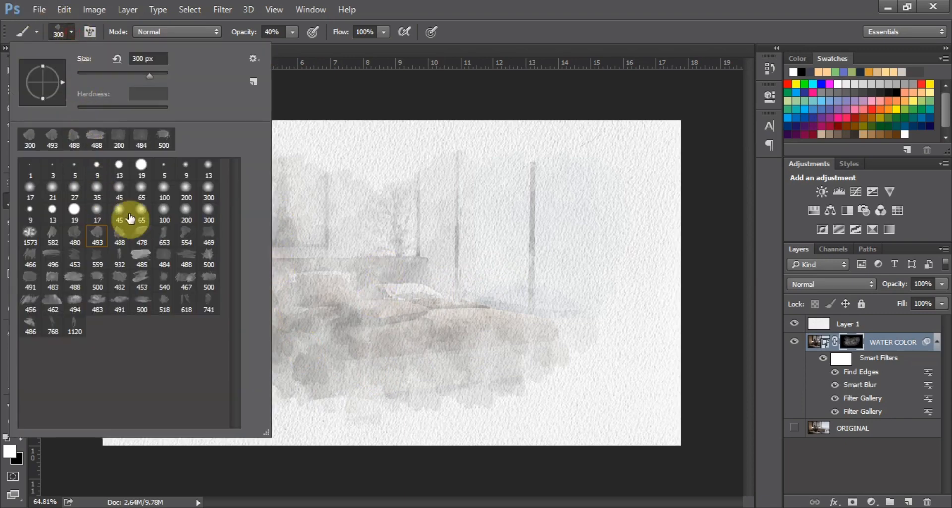
{"action": "left_click", "coordinate": [124, 237]}
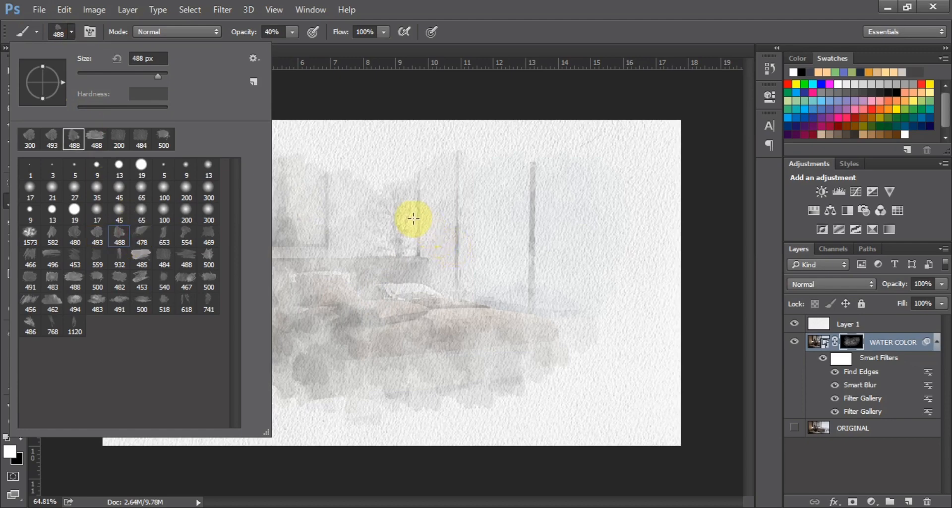
{"action": "left_click", "coordinate": [396, 209]}
{"action": "left_click", "coordinate": [485, 253]}
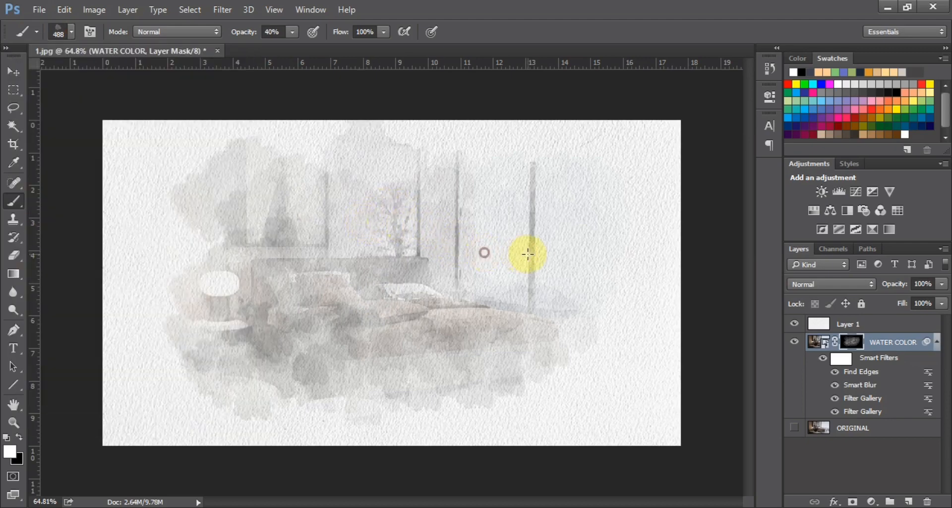
{"action": "left_click", "coordinate": [554, 257]}
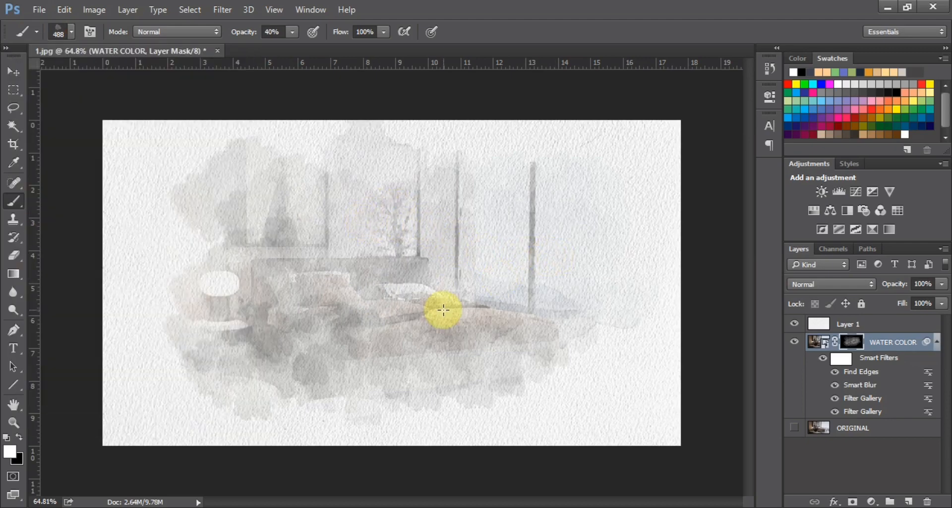
- Reduce the brush to 250 px and build up the bed, pillows, headboard and wall pictures on the mask at 40% opacity
{"action": "left_click", "coordinate": [477, 342]}
{"action": "left_click", "coordinate": [418, 332]}
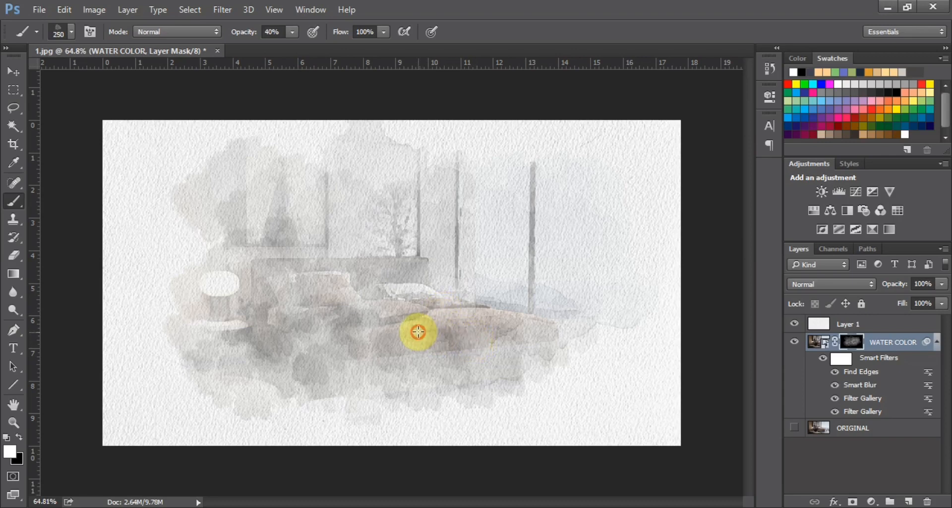
{"action": "key", "text": "bracketleft"}
{"action": "mouse_move", "coordinate": [322, 315]}
{"action": "left_mouse_down"}
{"action": "mouse_move", "coordinate": [299, 286]}
{"action": "mouse_move", "coordinate": [340, 245]}
{"action": "left_mouse_up"}
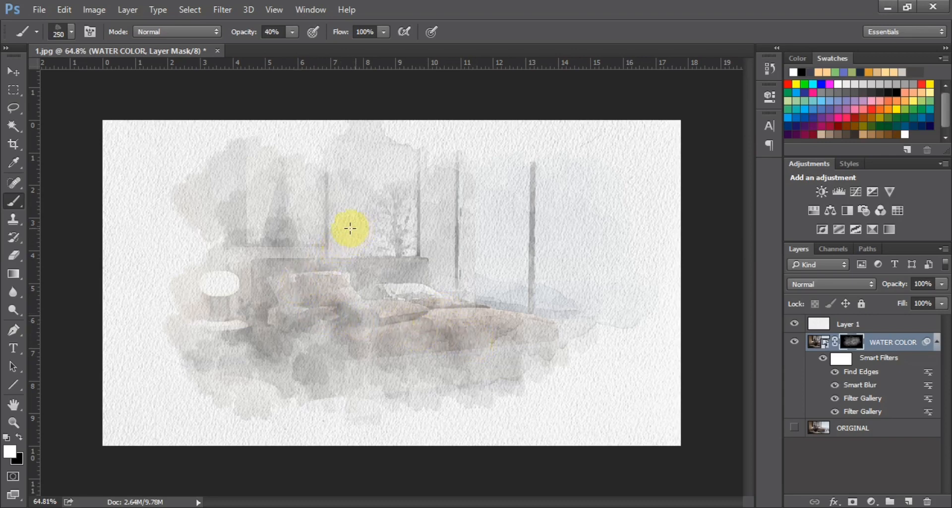
{"action": "left_click_drag", "start_coordinate": [295, 222], "coordinate": [326, 184]}
{"action": "mouse_move", "coordinate": [268, 186]}
{"action": "left_mouse_down"}
{"action": "mouse_move", "coordinate": [232, 242]}
{"action": "mouse_move", "coordinate": [244, 355]}
{"action": "mouse_move", "coordinate": [312, 370]}
{"action": "mouse_move", "coordinate": [319, 328]}
{"action": "mouse_move", "coordinate": [367, 295]}
{"action": "left_mouse_up"}
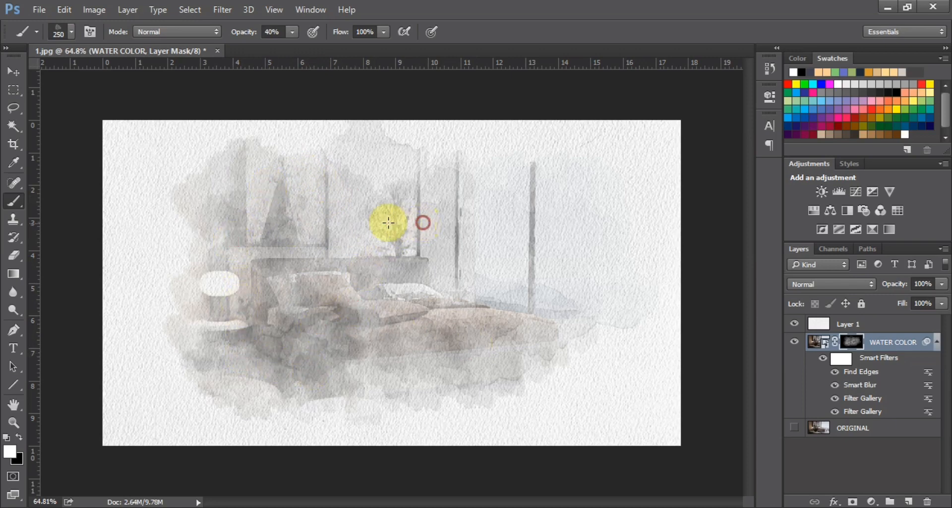
{"action": "mouse_move", "coordinate": [388, 222]}
{"action": "left_mouse_down"}
{"action": "mouse_move", "coordinate": [332, 266]}
{"action": "mouse_move", "coordinate": [439, 260]}
{"action": "mouse_move", "coordinate": [433, 248]}
{"action": "mouse_move", "coordinate": [504, 209]}
{"action": "mouse_move", "coordinate": [356, 251]}
{"action": "mouse_move", "coordinate": [316, 306]}
{"action": "mouse_move", "coordinate": [296, 263]}
{"action": "left_mouse_up"}
{"action": "left_click", "coordinate": [387, 279]}
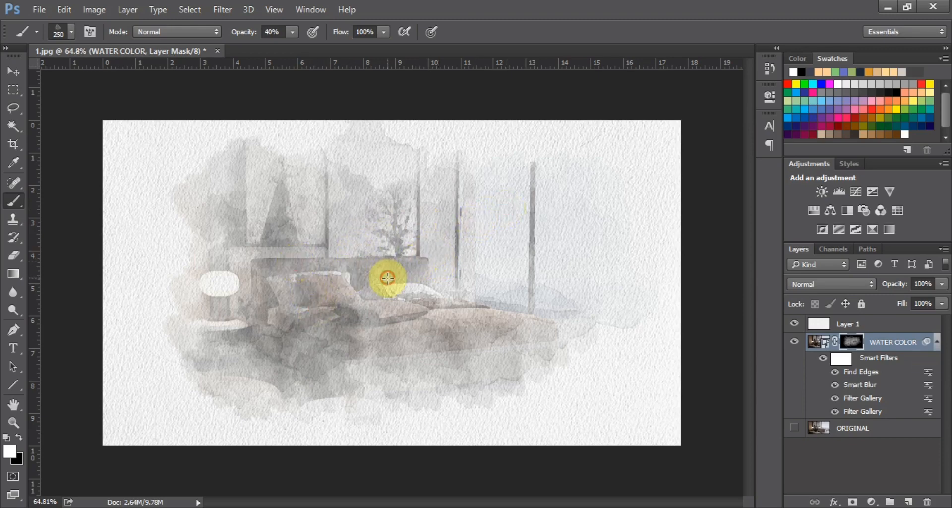
- Choose the wide 488 px stroke brush preset and paint the mask over the pillows, wall panels, nightstand and floor on both sides
{"action": "left_click", "coordinate": [71, 32]}
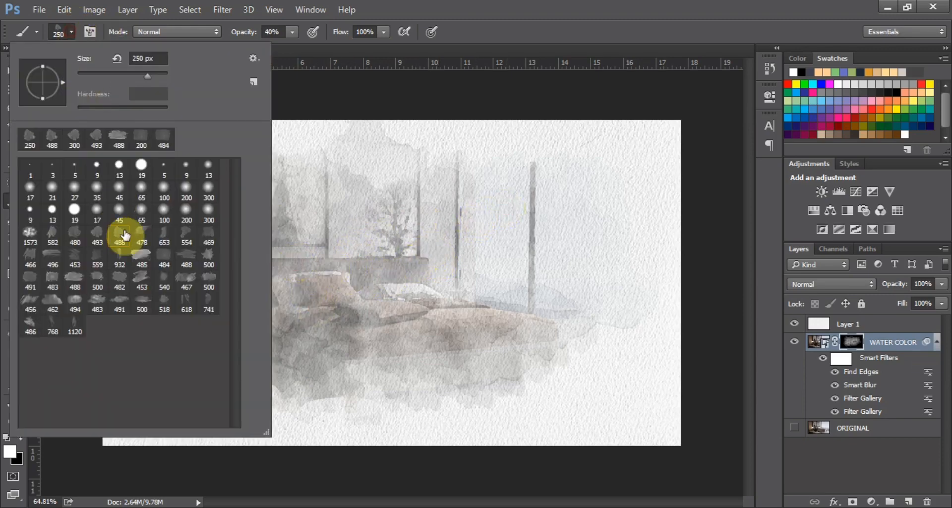
{"action": "left_click", "coordinate": [74, 282]}
{"action": "left_click", "coordinate": [367, 268]}
{"action": "left_click", "coordinate": [395, 296]}
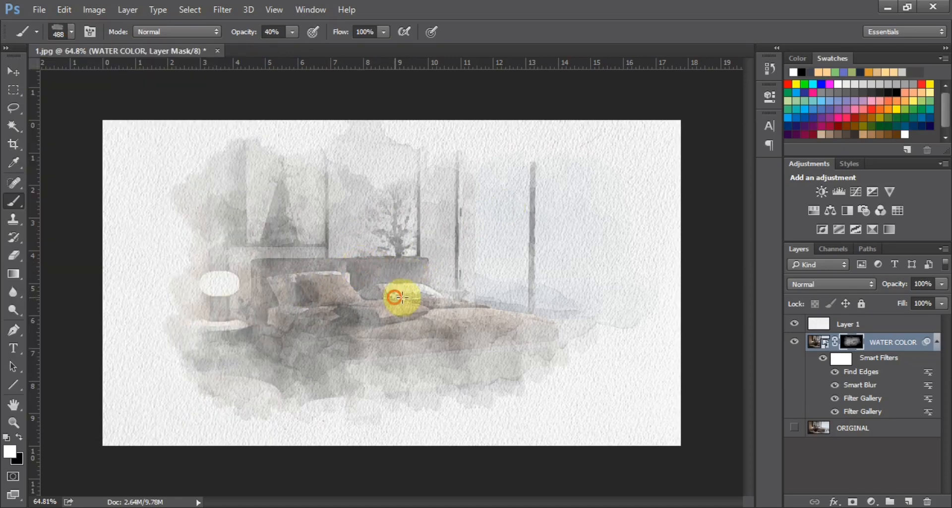
{"action": "left_click", "coordinate": [340, 202]}
{"action": "left_click", "coordinate": [270, 189]}
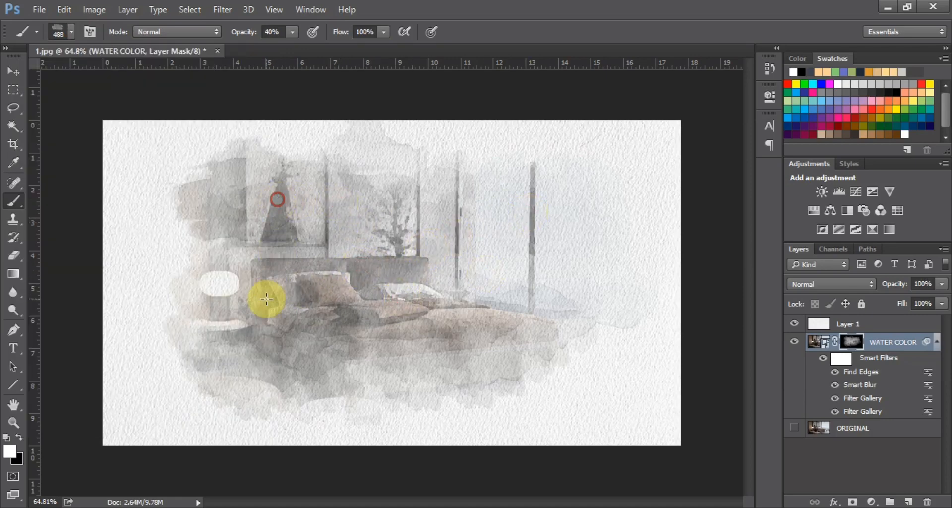
{"action": "left_click", "coordinate": [266, 299]}
{"action": "left_click", "coordinate": [271, 366]}
{"action": "left_click", "coordinate": [564, 349]}
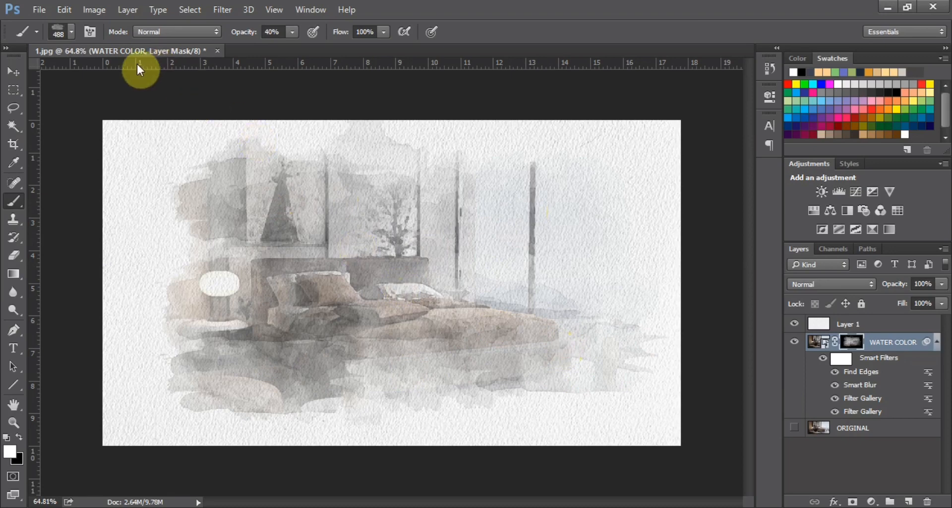
- Choose the 482 px watercolor brush preset and paint the mask over the windows, bed, headboard and lamp-side wall
{"action": "left_click", "coordinate": [71, 32]}
{"action": "left_click", "coordinate": [117, 278]}
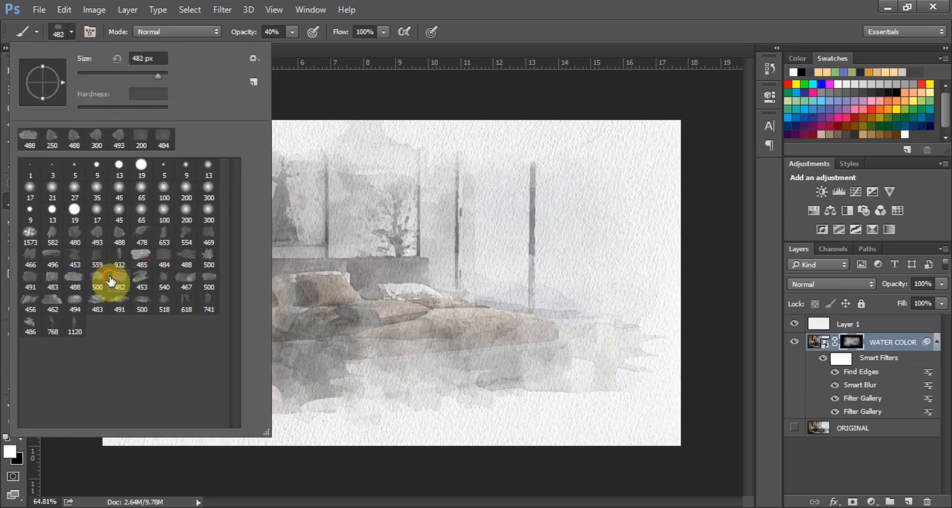
{"action": "left_click", "coordinate": [474, 277]}
{"action": "left_click", "coordinate": [361, 311]}
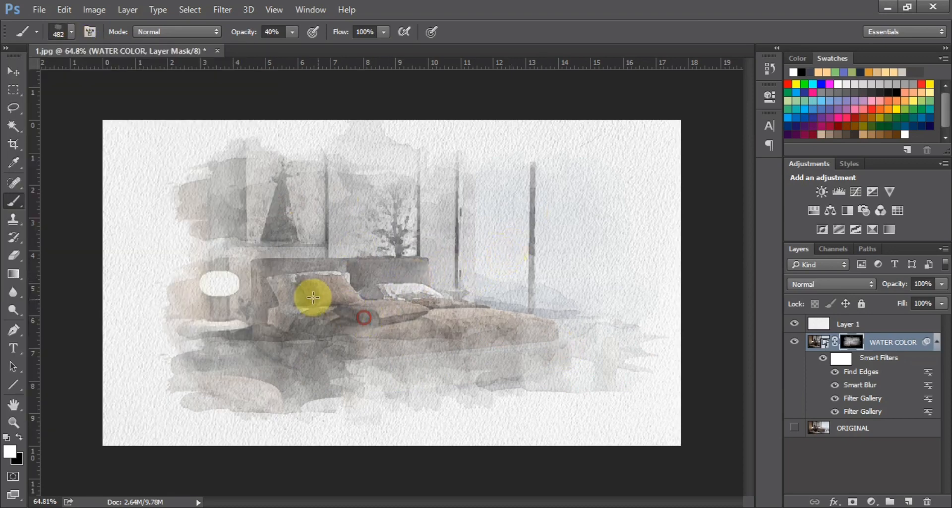
{"action": "left_click", "coordinate": [284, 255]}
{"action": "left_click", "coordinate": [253, 224]}
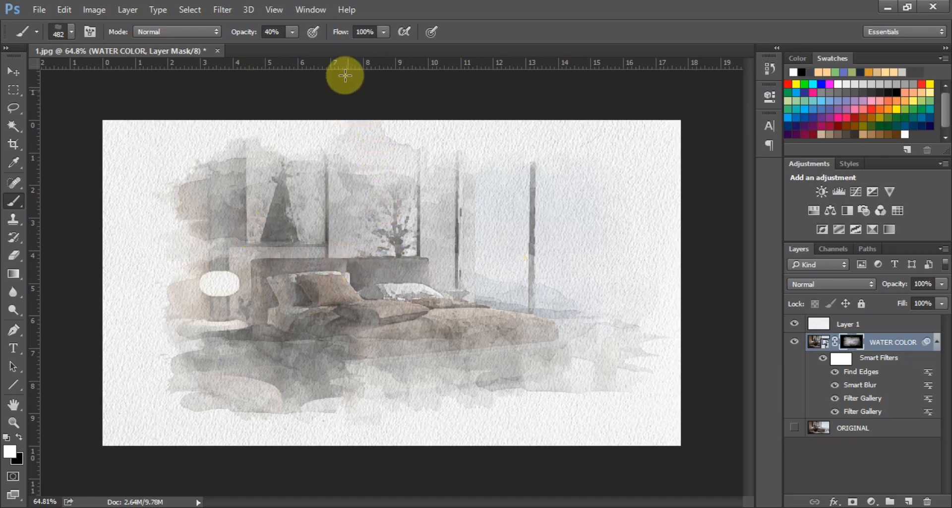
- Raise the brush opacity to 100% and paint the mask over the blanket, pillows, wall pictures and window frame
{"action": "left_click_drag", "start_coordinate": [242, 34], "coordinate": [287, 35]}
{"action": "left_click", "coordinate": [380, 300]}
{"action": "left_click", "coordinate": [346, 304]}
{"action": "left_click", "coordinate": [315, 283]}
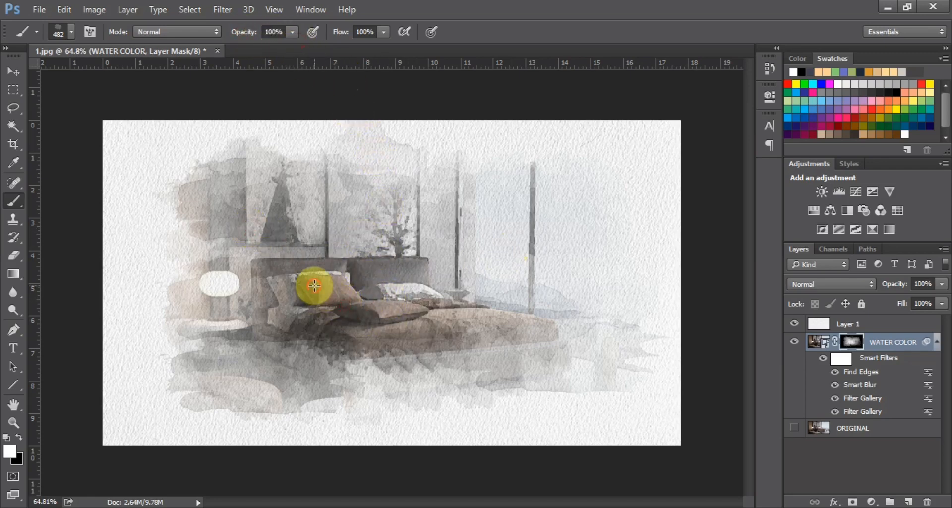
{"action": "left_click", "coordinate": [313, 228]}
{"action": "left_click", "coordinate": [401, 228]}
{"action": "left_click", "coordinate": [457, 225]}
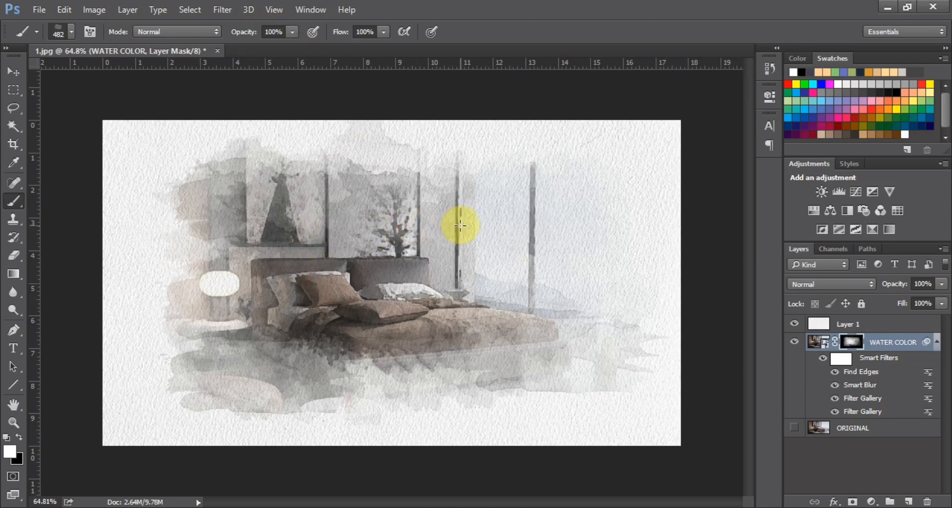
- Reveal the rest of the blanket, the bed base and the pillows beside the lamp at 100% brush opacity
{"action": "left_click", "coordinate": [457, 261]}
{"action": "left_click", "coordinate": [472, 325]}
{"action": "left_click", "coordinate": [386, 347]}
{"action": "left_click", "coordinate": [323, 343]}
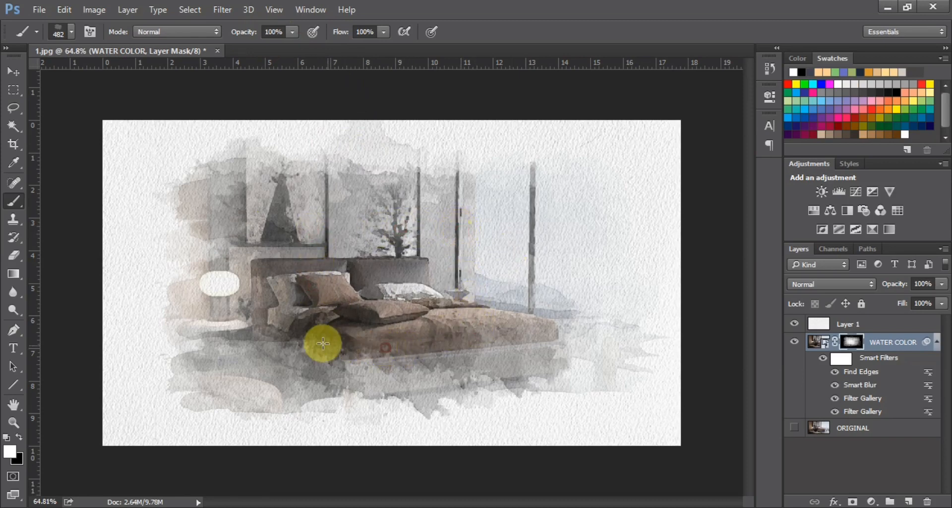
{"action": "left_click", "coordinate": [305, 340]}
{"action": "left_click", "coordinate": [287, 286]}
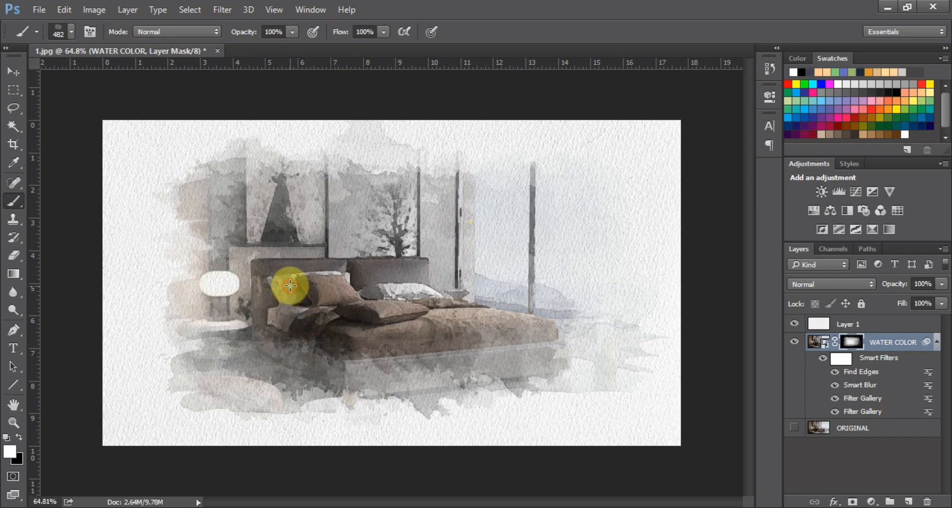
- Set the brush opacity to 71%, choose the 484 px preset, and paint the mask over the whole room out to its edges
{"action": "left_click_drag", "start_coordinate": [237, 33], "coordinate": [242, 37]}
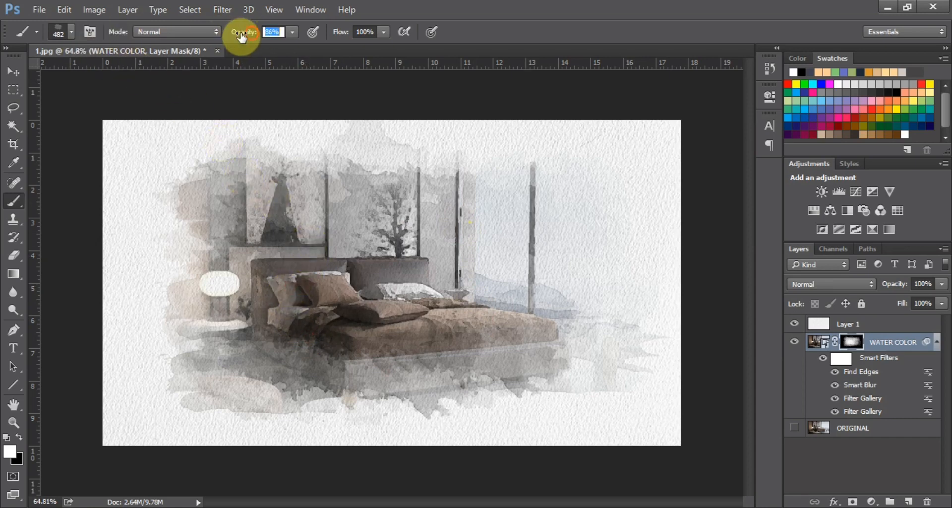
{"action": "left_click", "coordinate": [71, 31]}
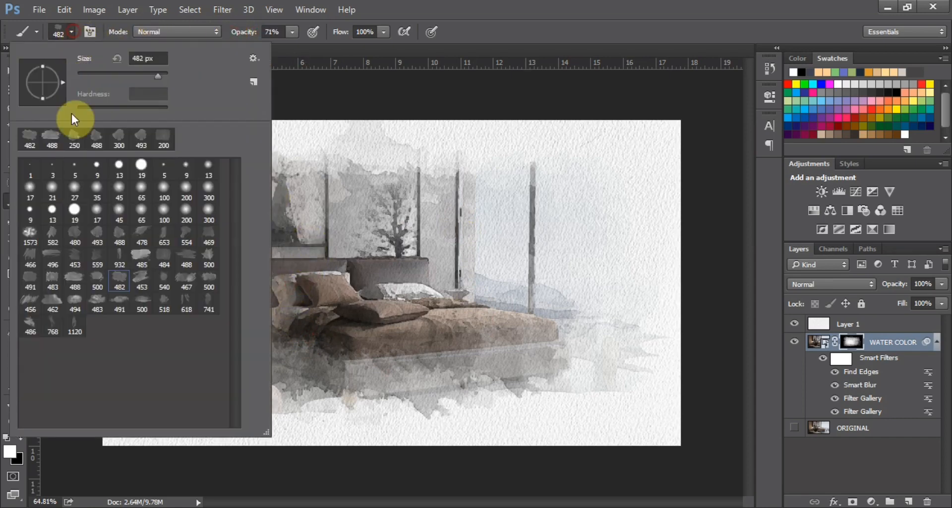
{"action": "left_click", "coordinate": [164, 255]}
{"action": "left_click", "coordinate": [389, 266]}
{"action": "mouse_move", "coordinate": [388, 266]}
{"action": "left_mouse_down"}
{"action": "mouse_move", "coordinate": [291, 390]}
{"action": "mouse_move", "coordinate": [248, 323]}
{"action": "mouse_move", "coordinate": [236, 219]}
{"action": "mouse_move", "coordinate": [399, 270]}
{"action": "mouse_move", "coordinate": [440, 295]}
{"action": "mouse_move", "coordinate": [520, 252]}
{"action": "mouse_move", "coordinate": [436, 257]}
{"action": "mouse_move", "coordinate": [406, 242]}
{"action": "mouse_move", "coordinate": [456, 300]}
{"action": "mouse_move", "coordinate": [387, 364]}
{"action": "mouse_move", "coordinate": [441, 357]}
{"action": "mouse_move", "coordinate": [516, 366]}
{"action": "mouse_move", "coordinate": [455, 238]}
{"action": "mouse_move", "coordinate": [292, 227]}
{"action": "left_mouse_up"}
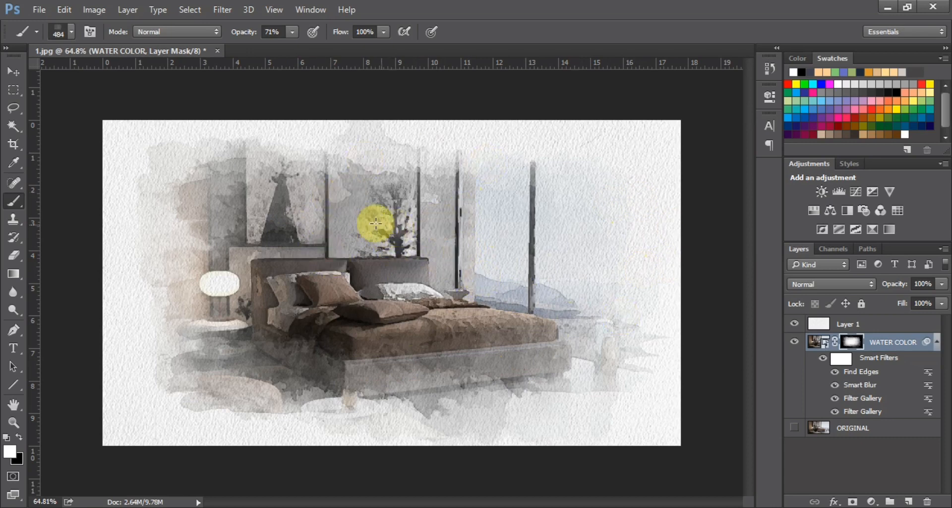
- Switch to the Move tool and toggle the visibility of the WATER COLOR layer and Layer 1 to review the painting
{"action": "left_click", "coordinate": [13, 72]}
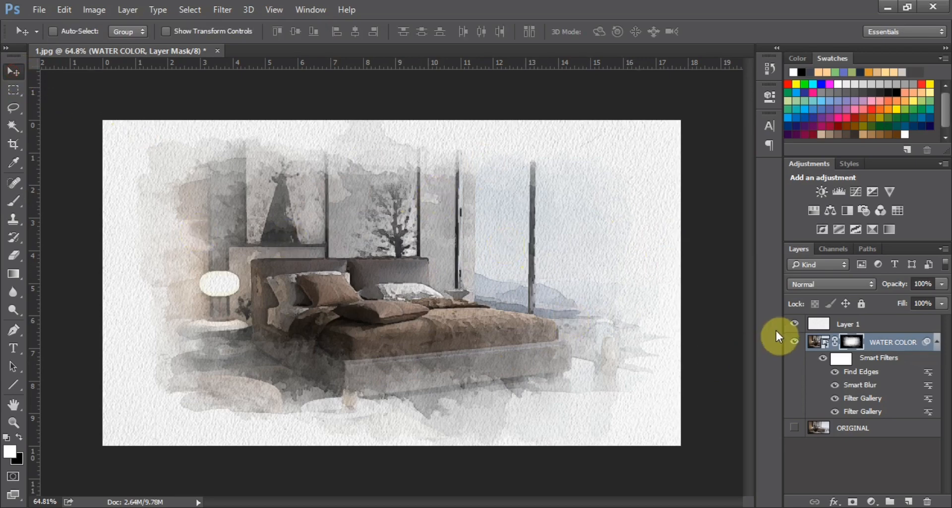
{"action": "left_click", "coordinate": [794, 342]}
{"action": "left_click", "coordinate": [794, 342]}
{"action": "left_click", "coordinate": [794, 324]}
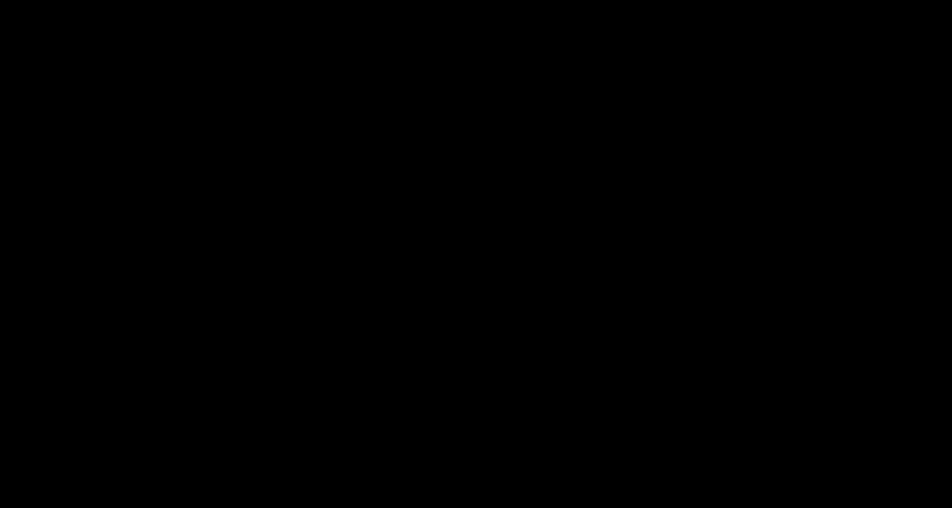